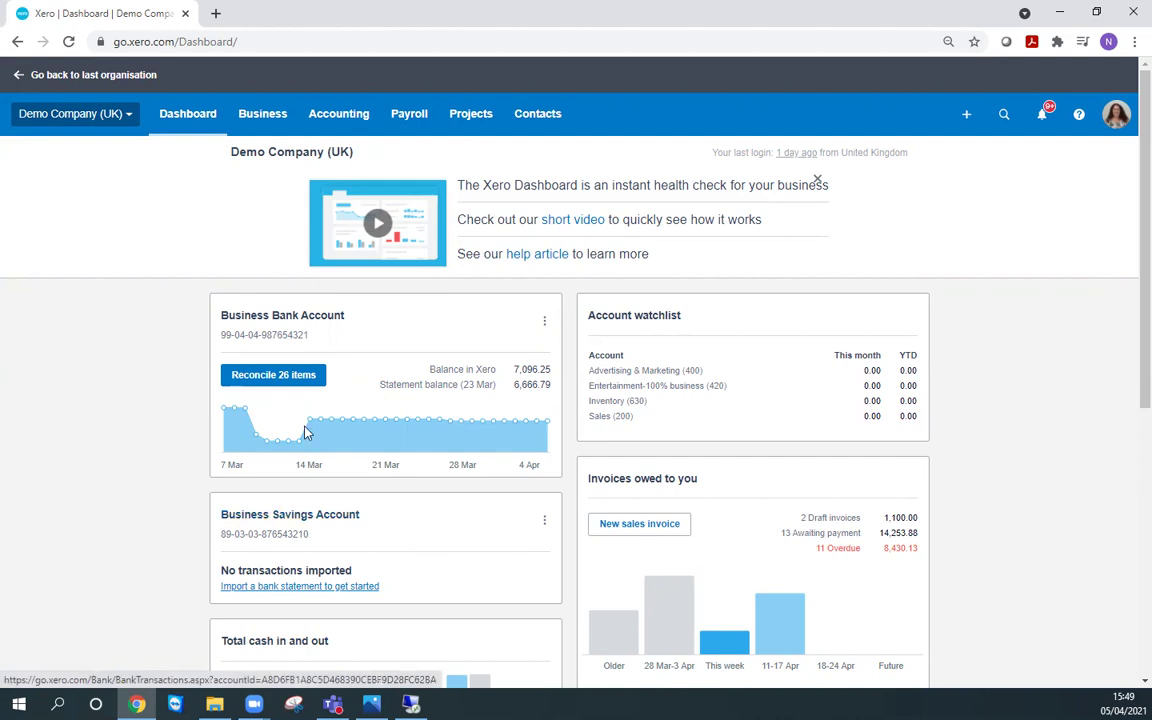
Step: Go to Financial settings under Accounting > Advanced
left_click(360, 119)
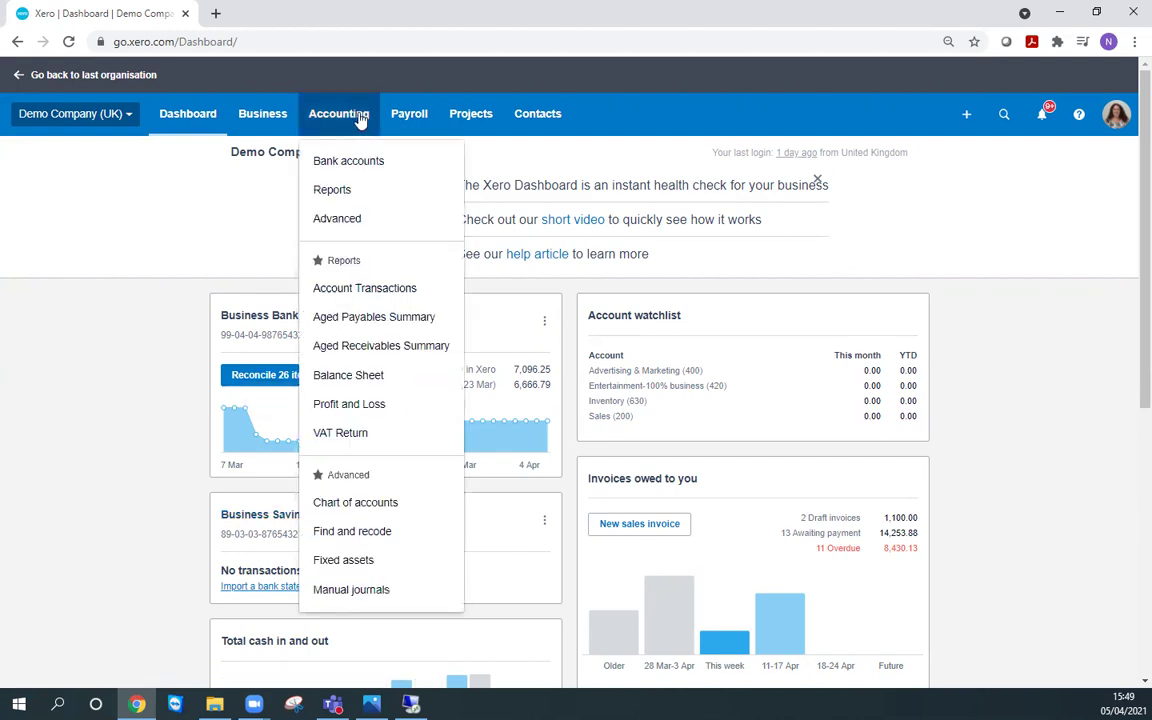
left_click(349, 220)
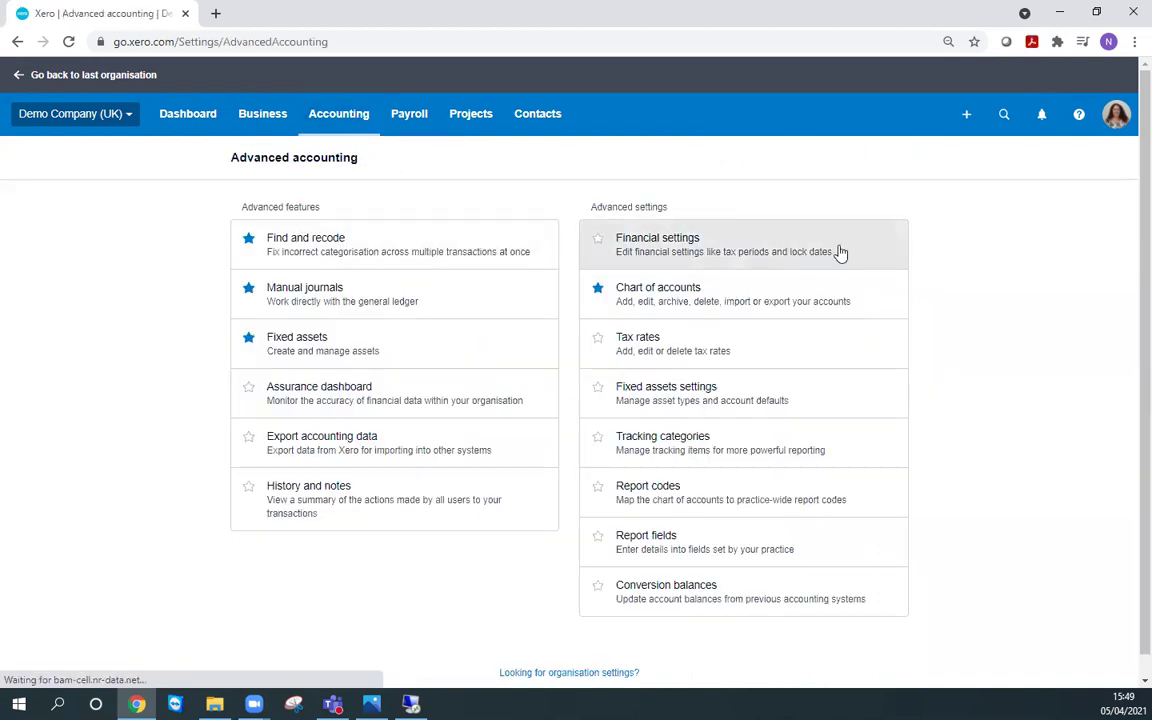
left_click(858, 248)
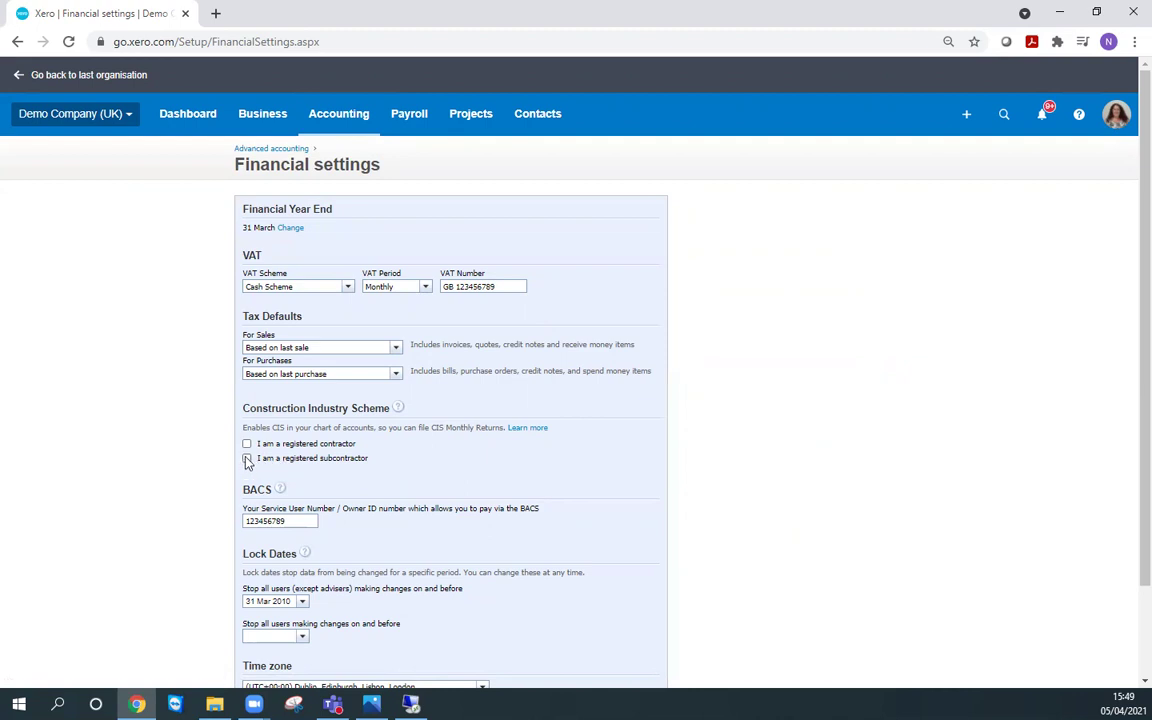
Step: Register as a CIS subcontractor with the UTR and Standard (20%) rate, then save
left_click(247, 459)
scroll(700, 440, "down", 3)
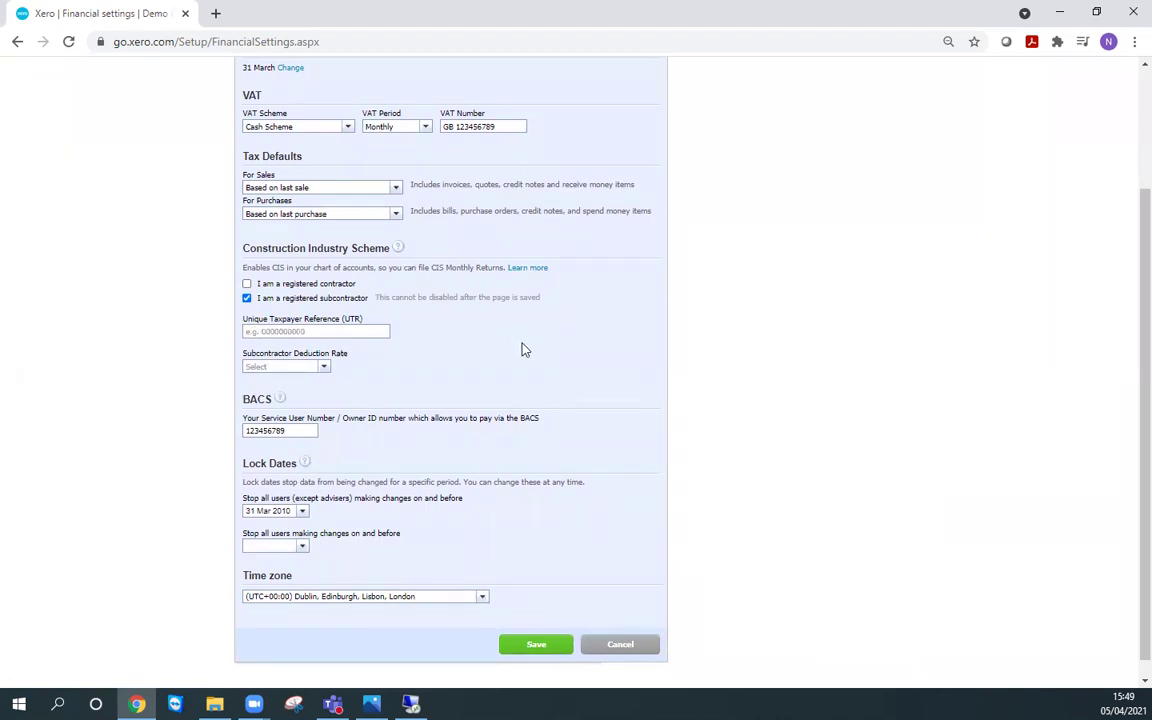
type("0000000000")
left_click(324, 368)
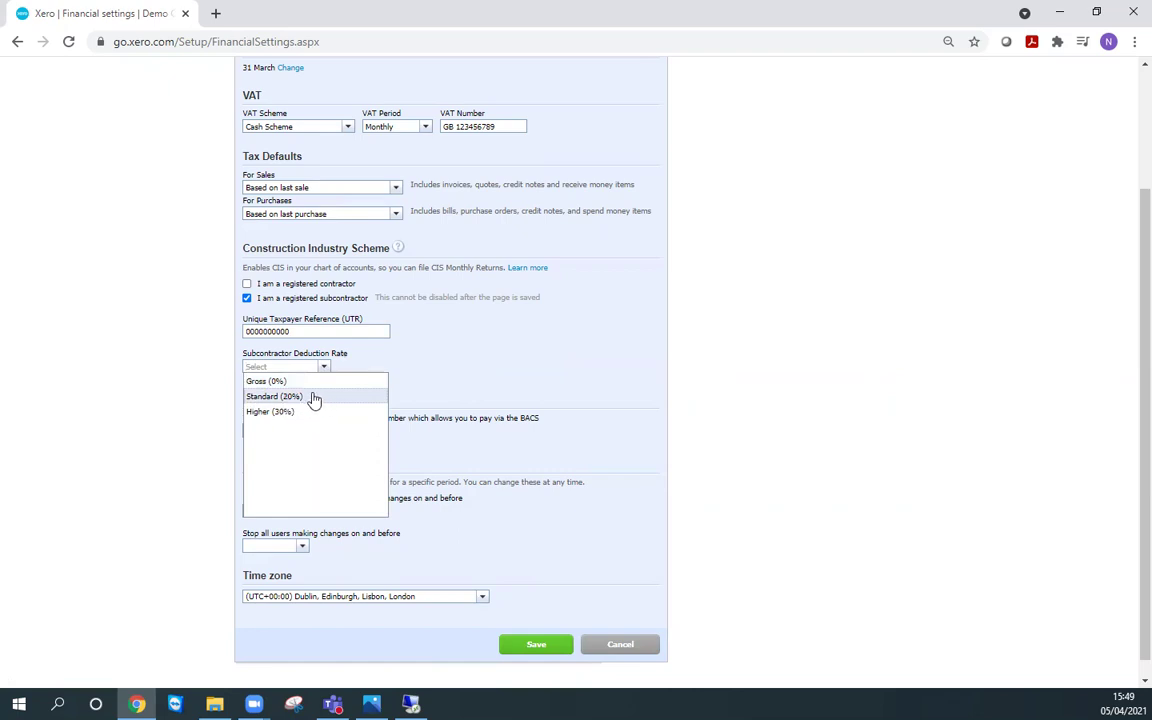
left_click(314, 397)
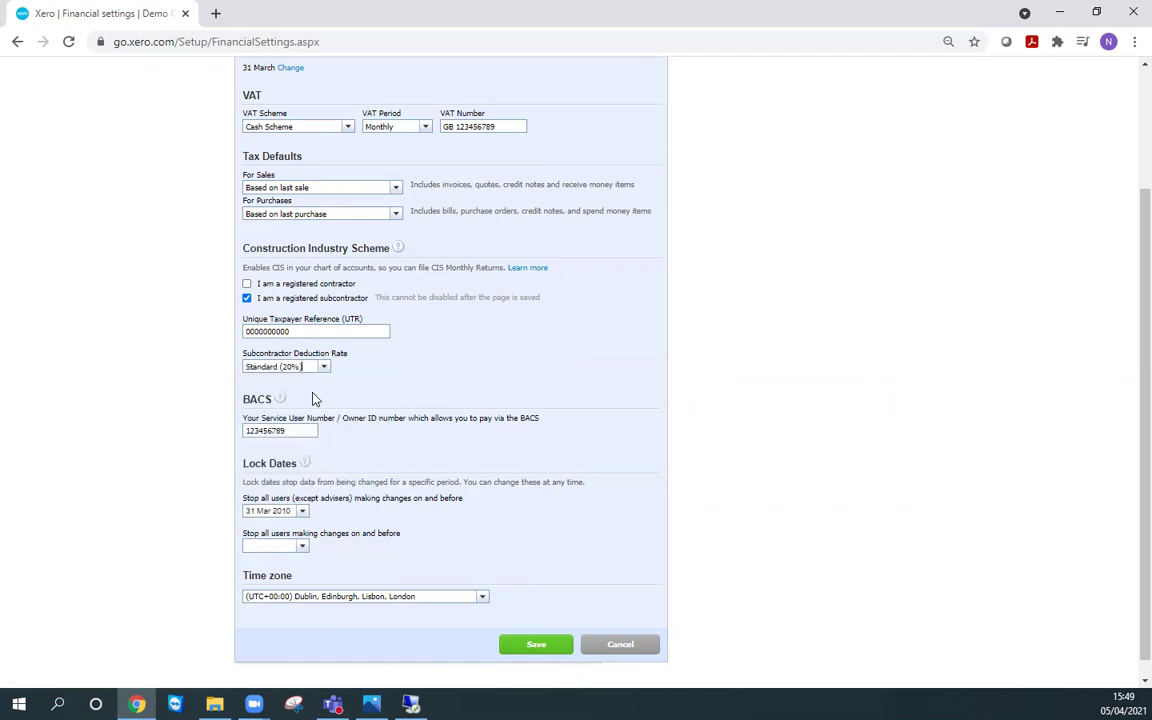
left_click(540, 648)
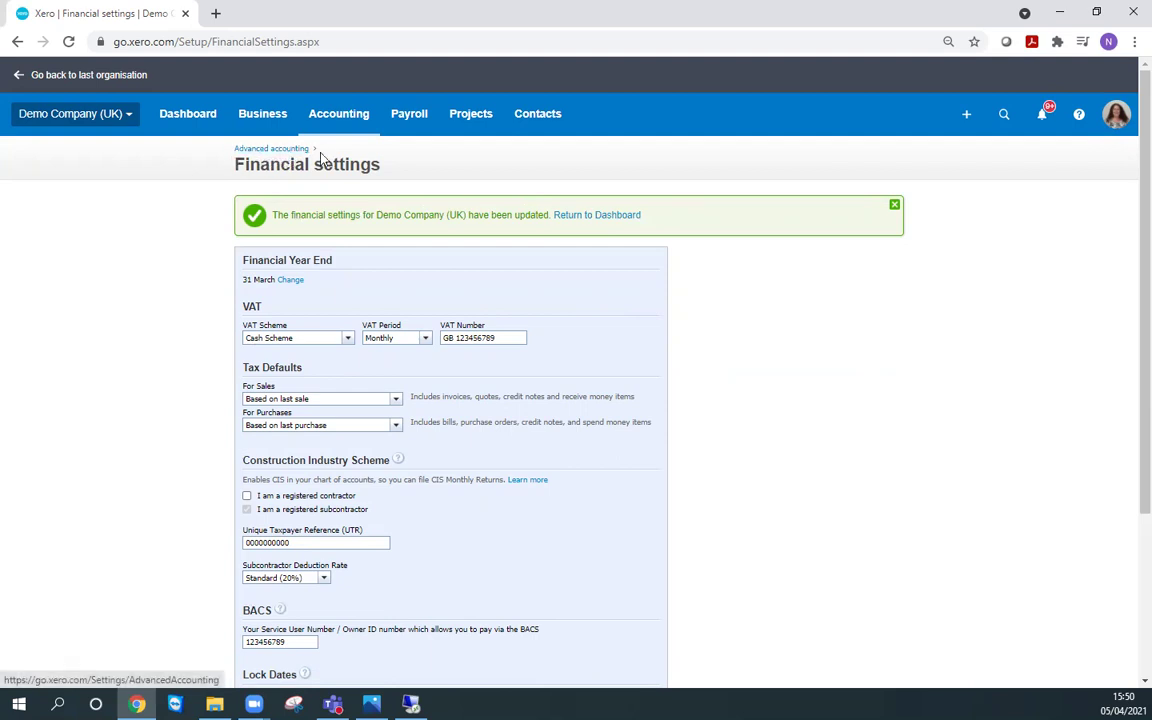
Step: Filter the Chart of accounts by 'cis' to show CIS Labour Income and CIS Asset
left_click(267, 149)
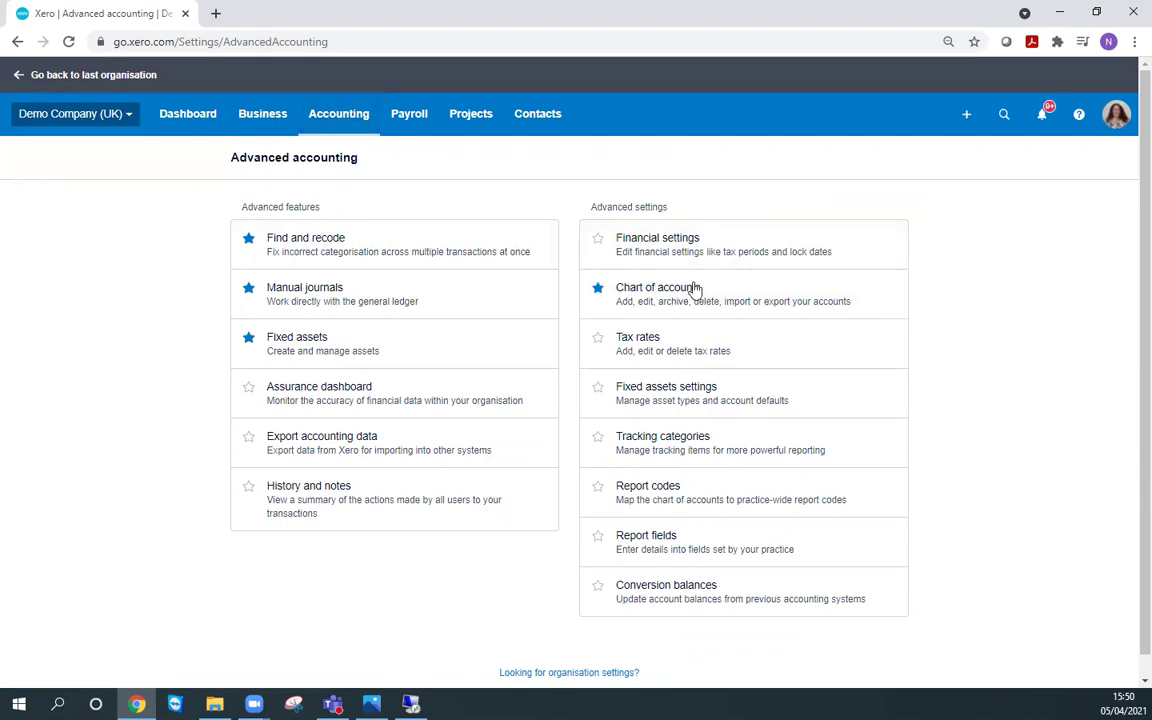
left_click(755, 297)
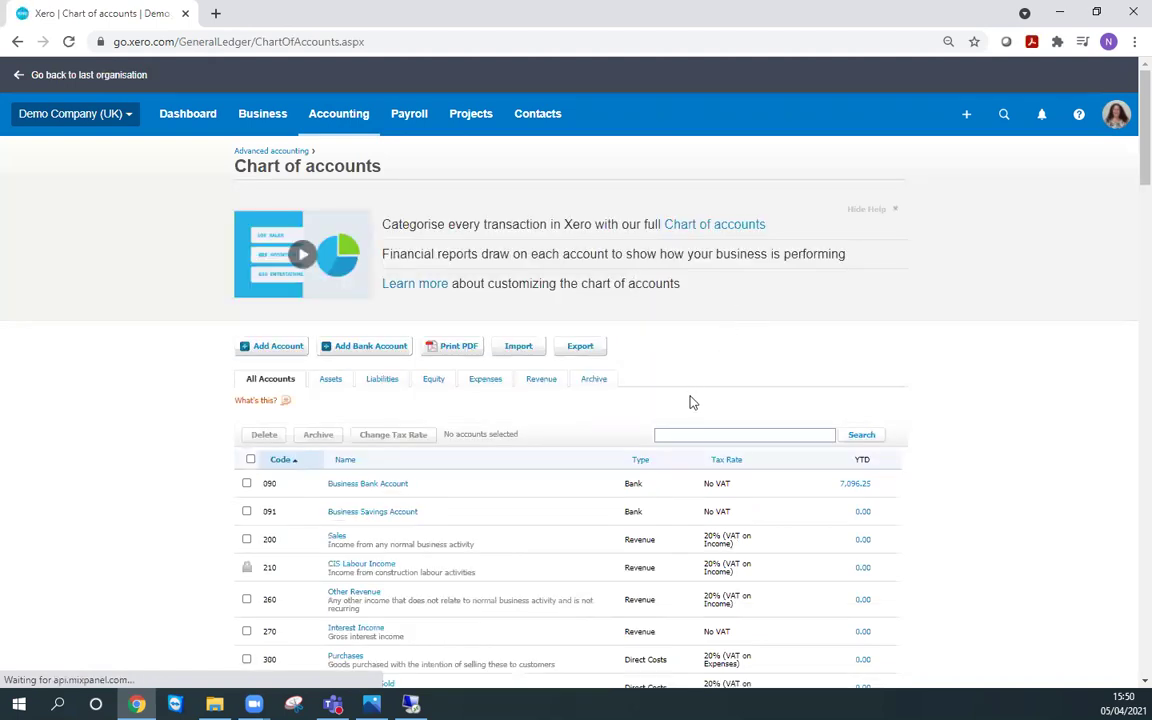
left_click(668, 434)
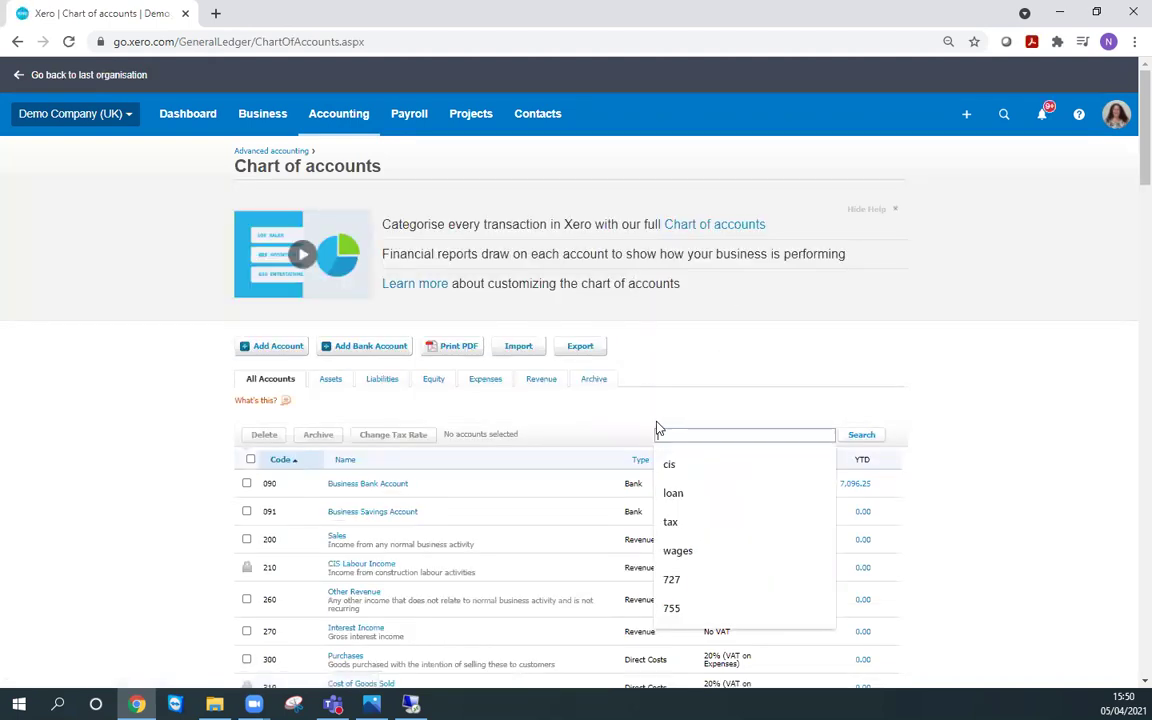
type("cis")
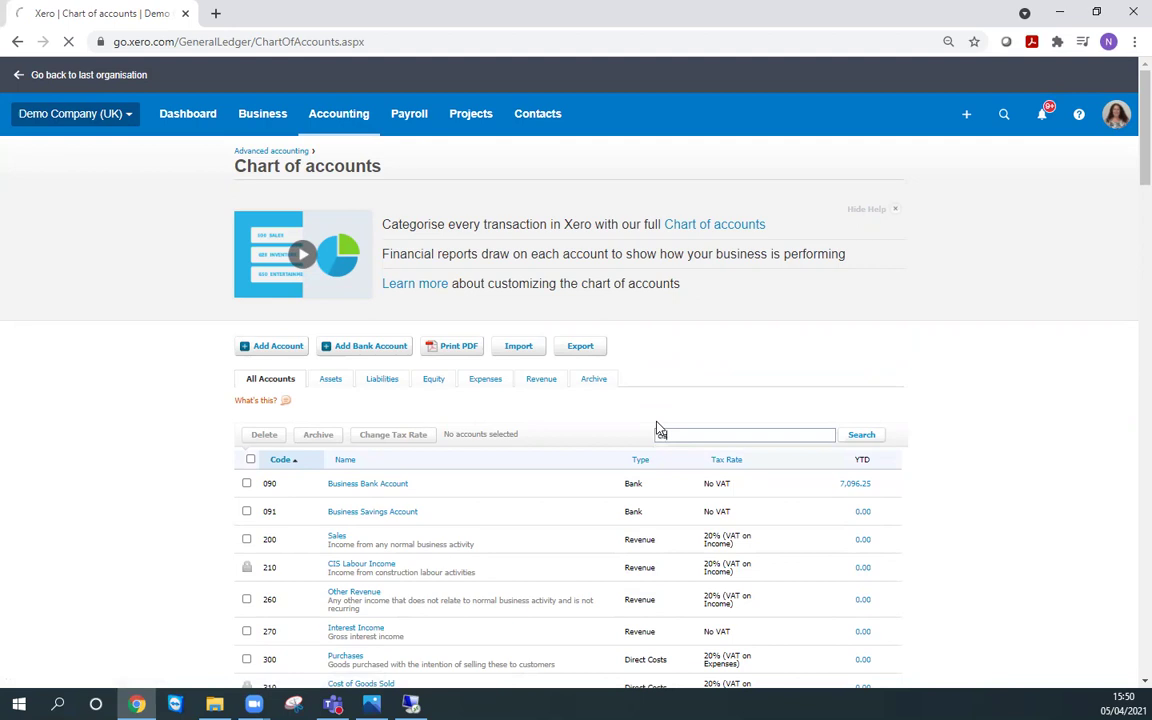
key("Return")
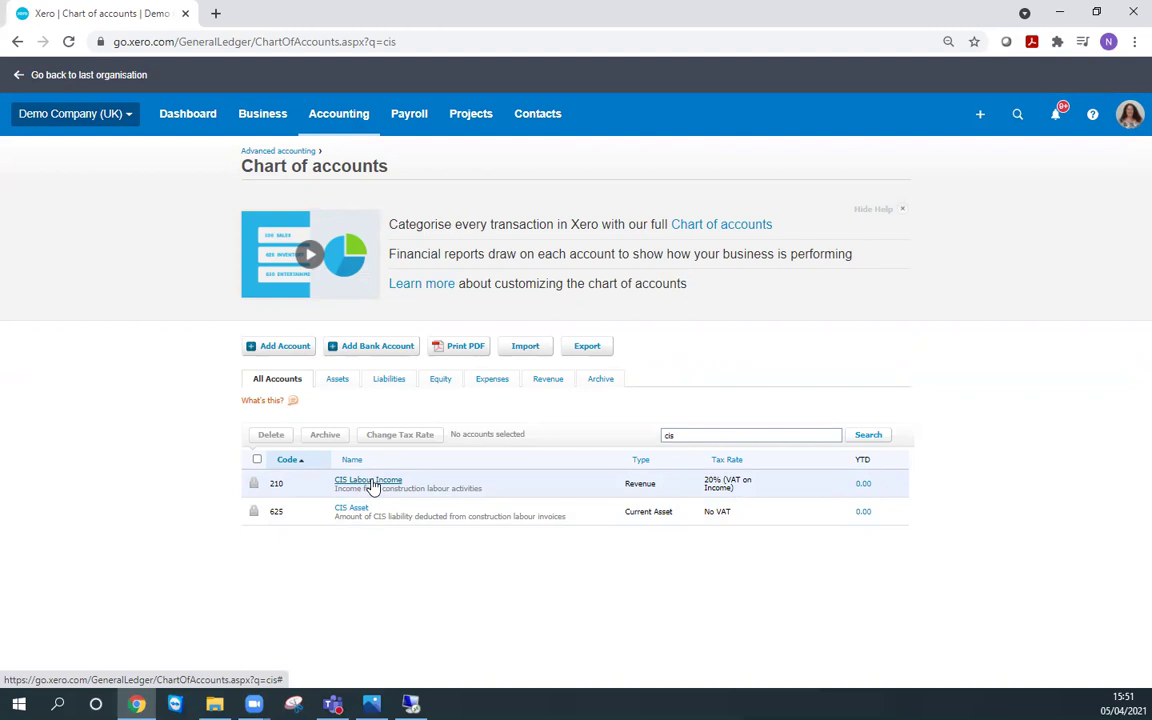
Step: Give CIS Labour Income the default tax rate Domestic Reverse Charge @ 20% (VAT on Income)
left_click(358, 482)
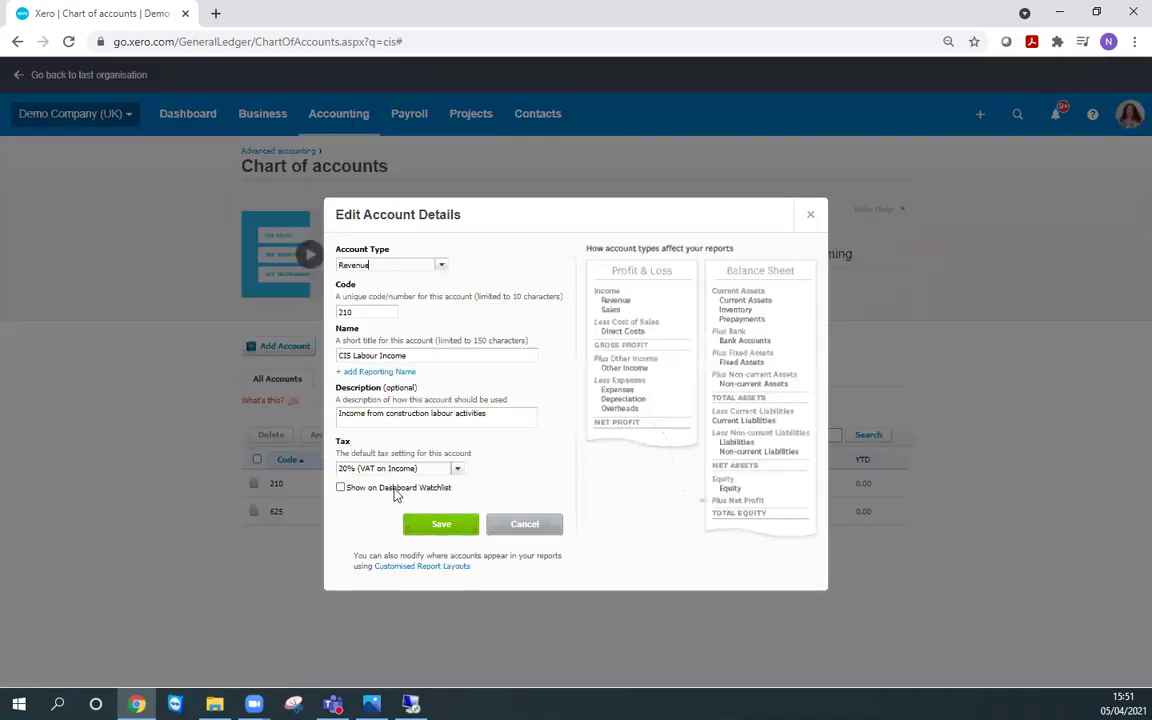
left_click(458, 470)
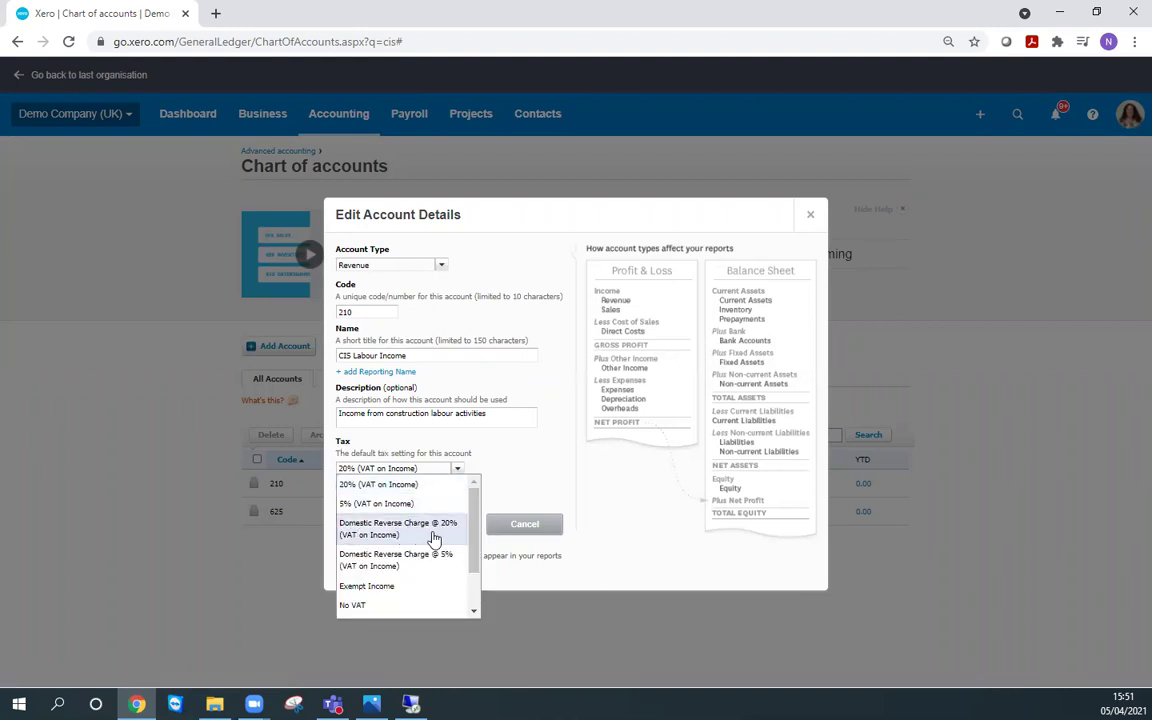
left_click(410, 533)
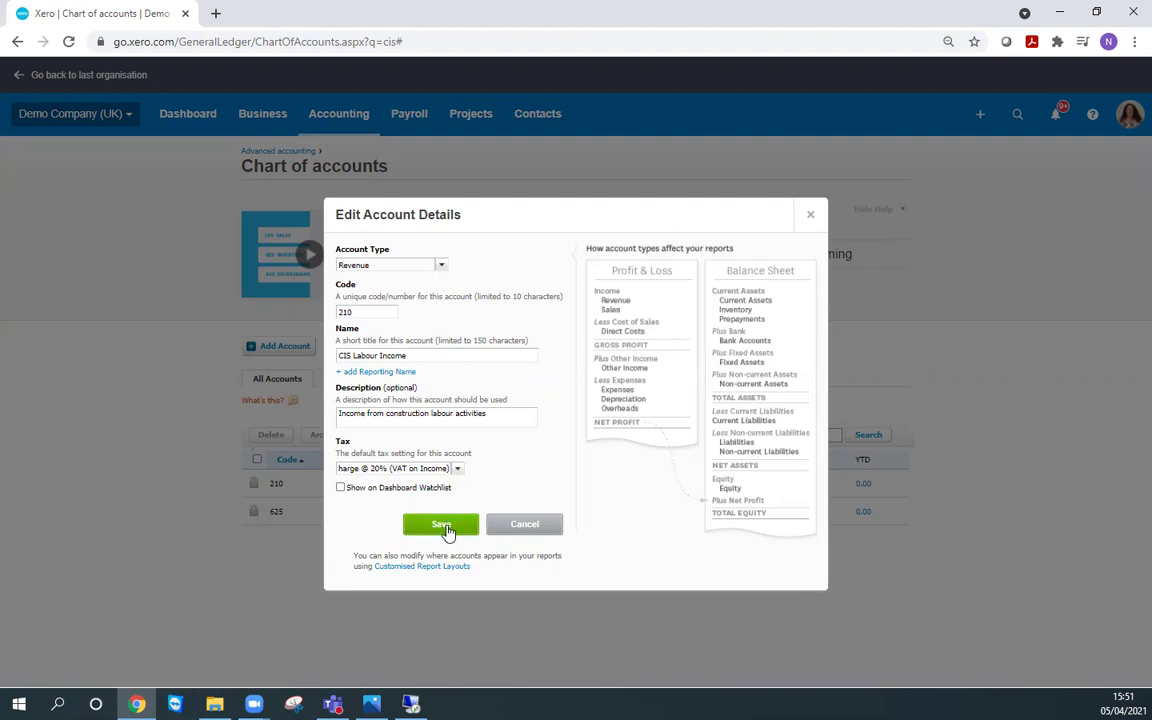
left_click(445, 527)
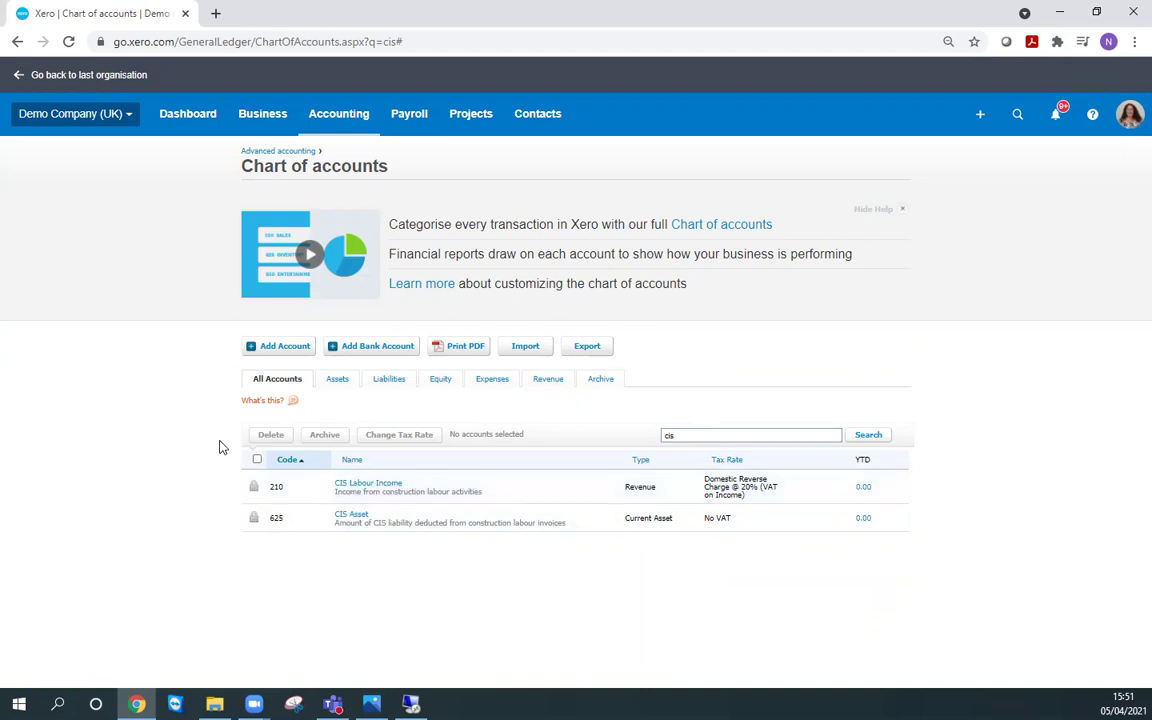
left_click(979, 117)
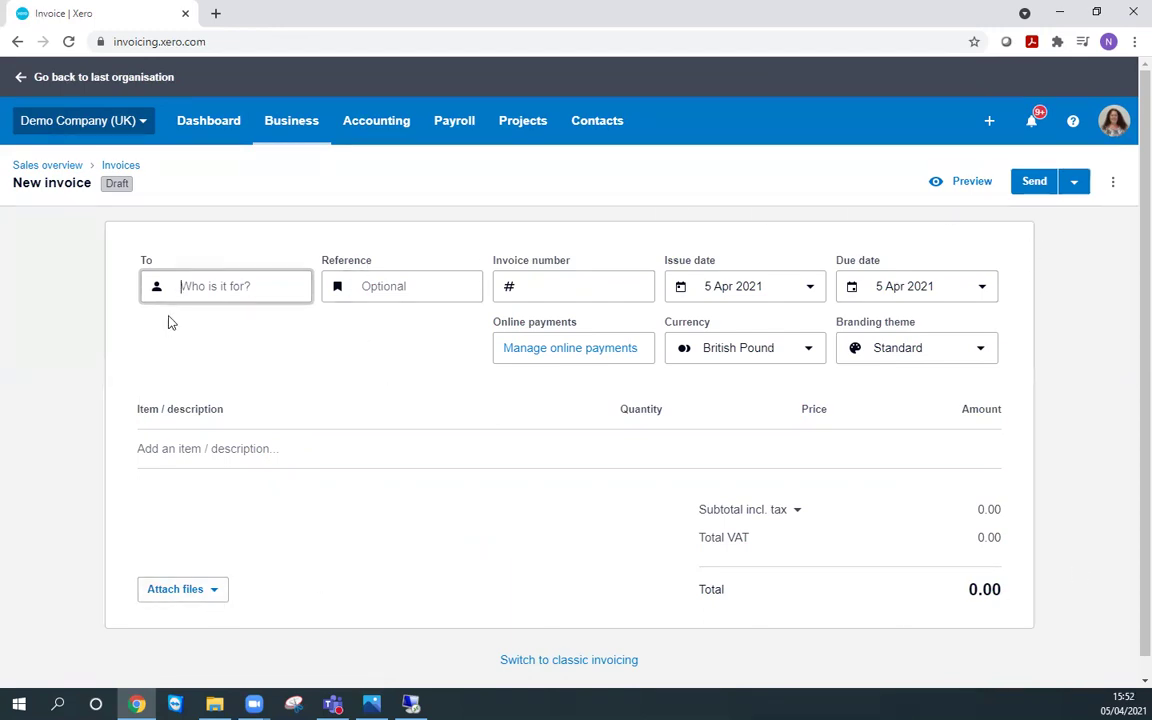
Step: Switch the new invoice INV-0046 to the classic invoicing layout
left_click(562, 660)
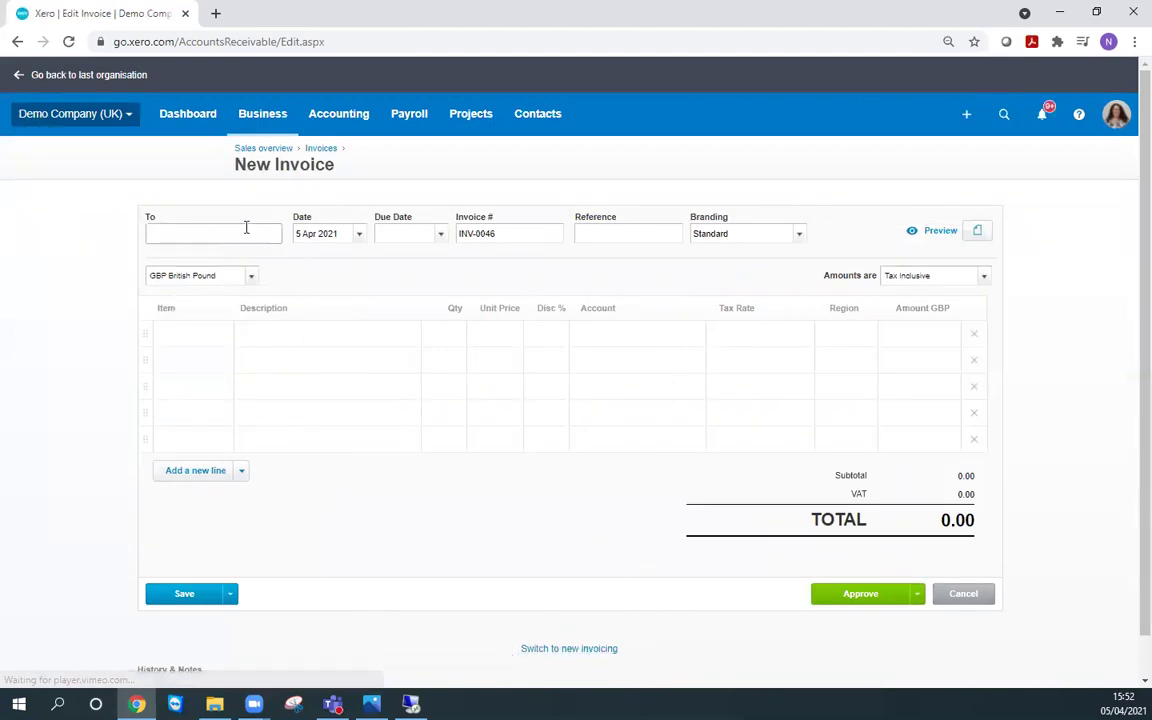
Step: Address the invoice to ABC Furniture, dated 1 Apr 2021 and due 6 Apr 2021
type("ab")
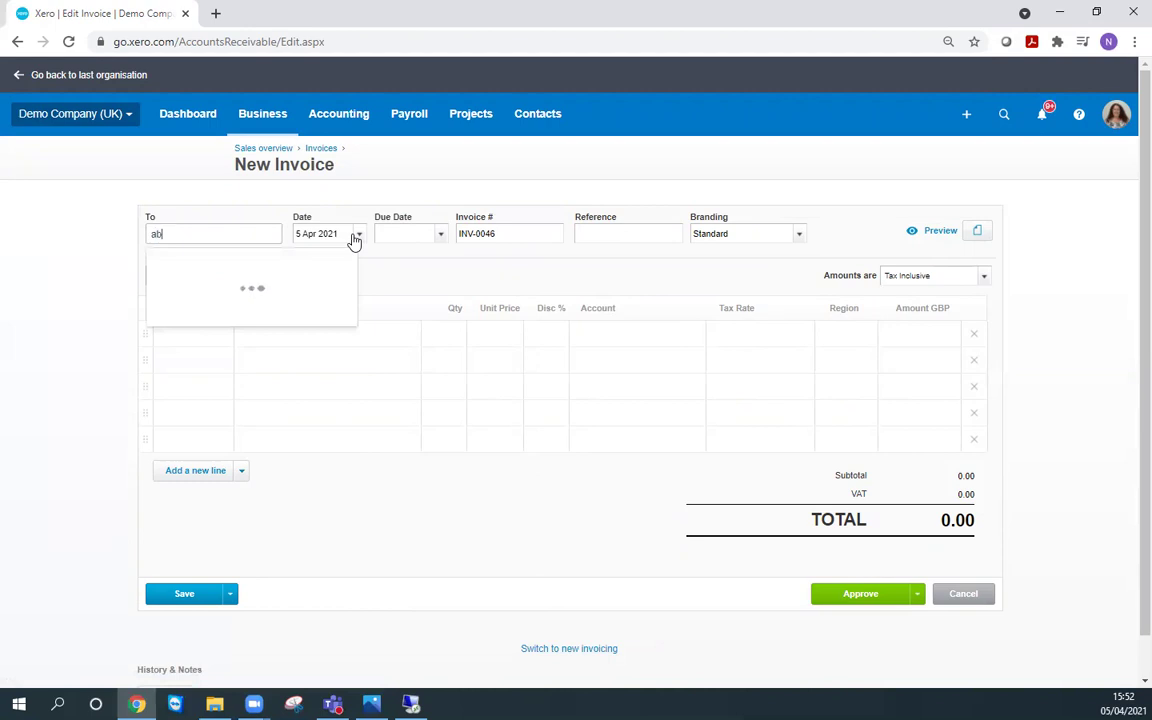
type("c")
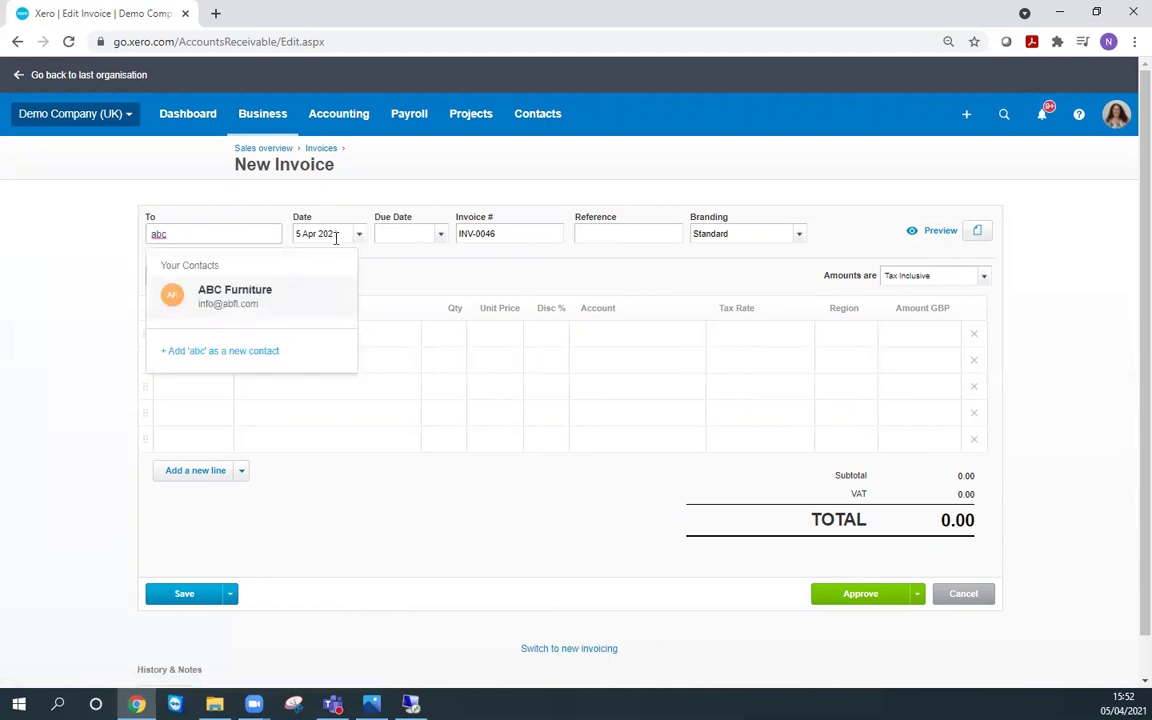
left_click(208, 296)
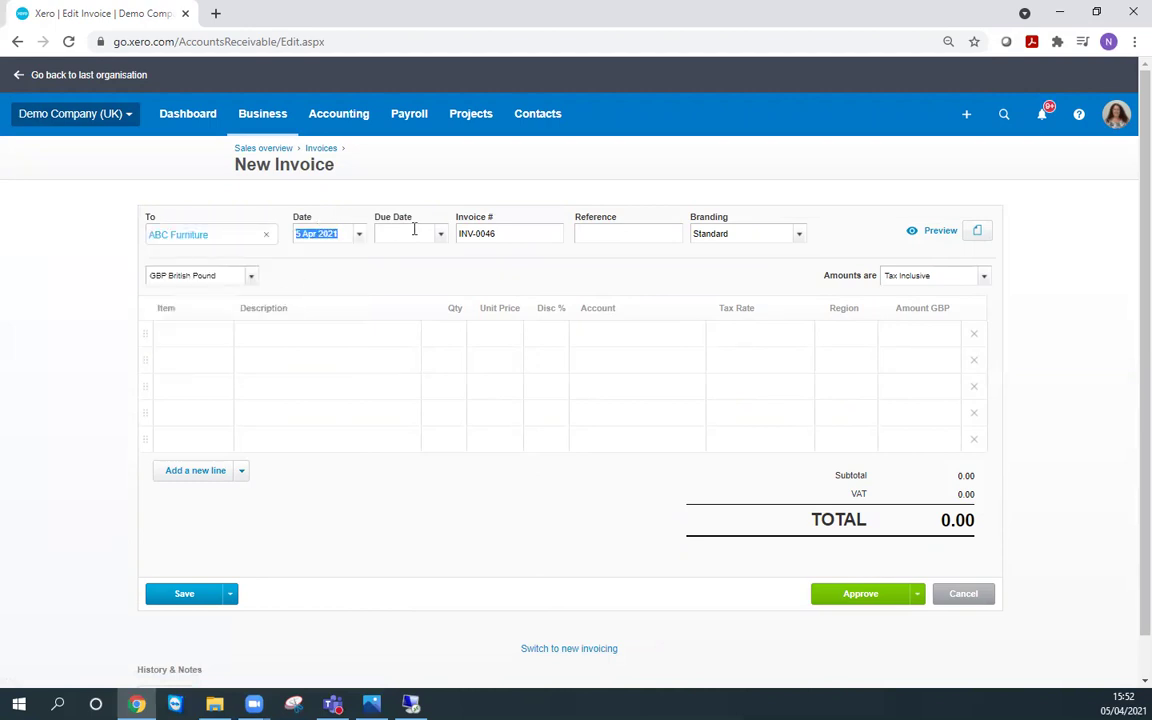
type("1")
key("Tab")
key("Tab")
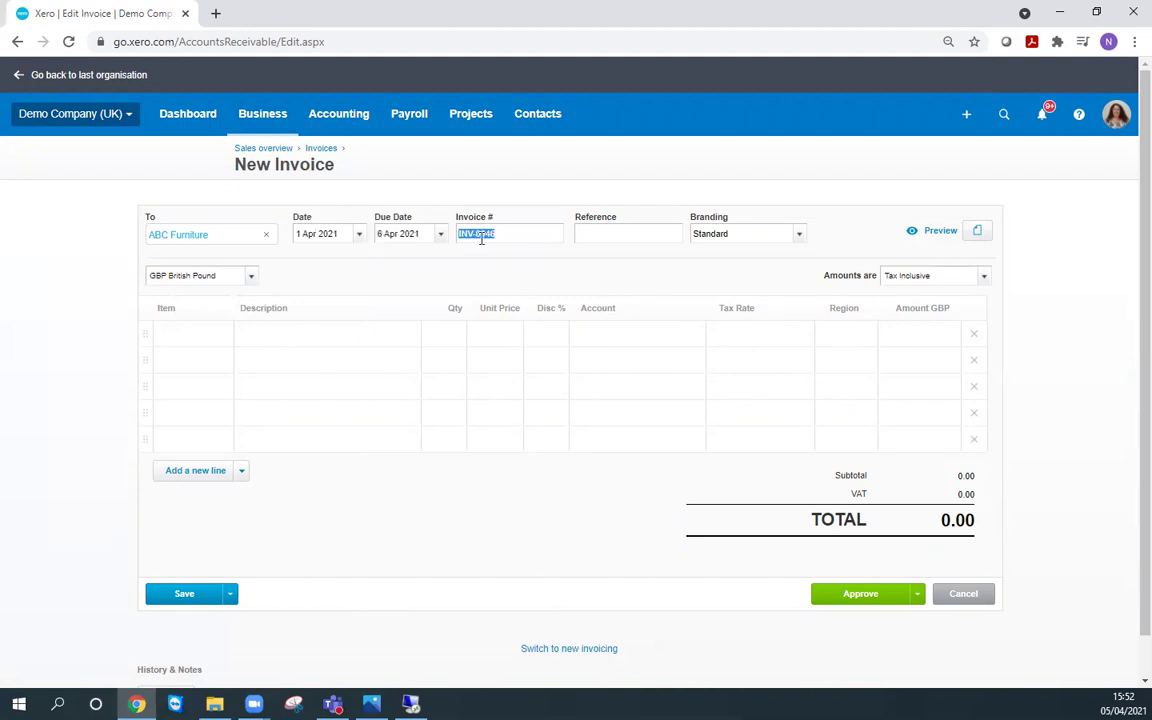
key("Tab")
key("Tab")
key("Tab")
key("Tab")
key("Tab")
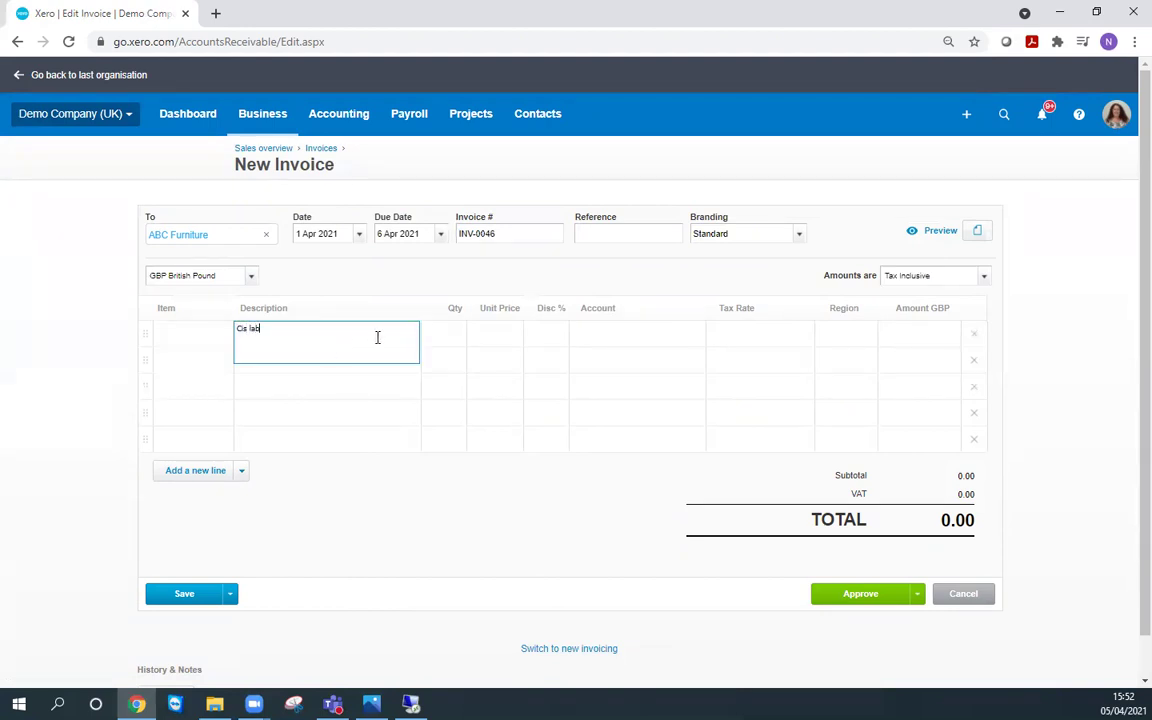
Step: Add a 'Cis labour' line with quantity 1 at 100.00
type("Cis labour")
key("Tab")
key("Tab")
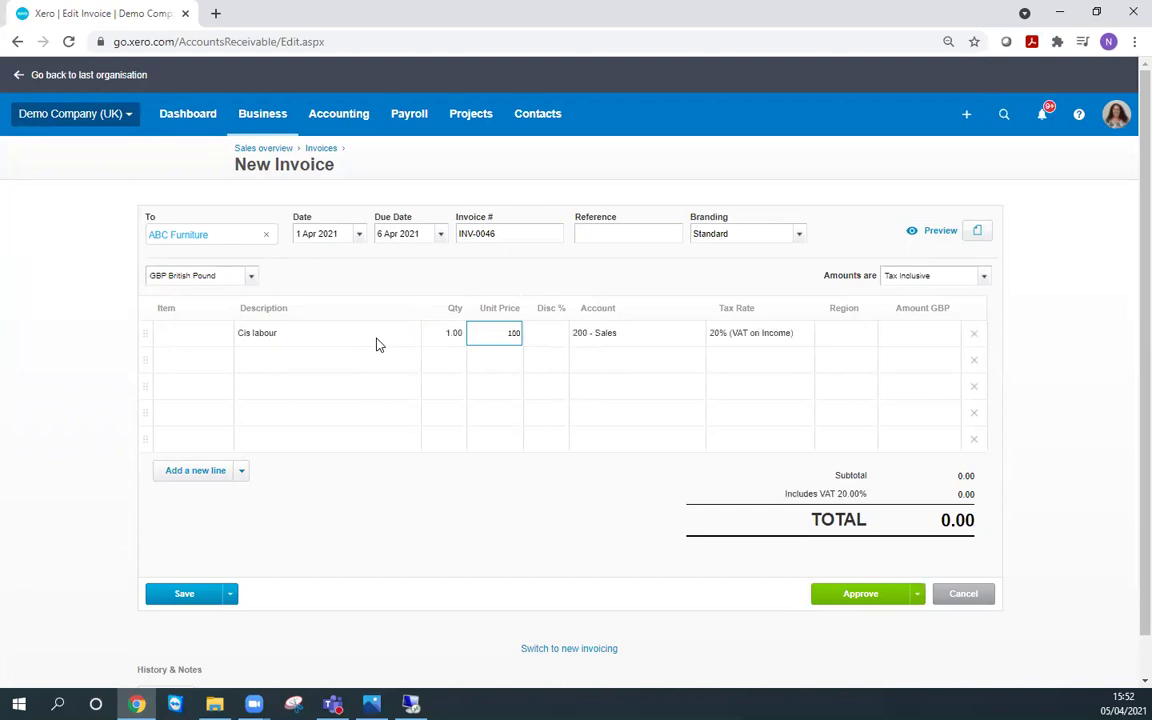
key("Tab")
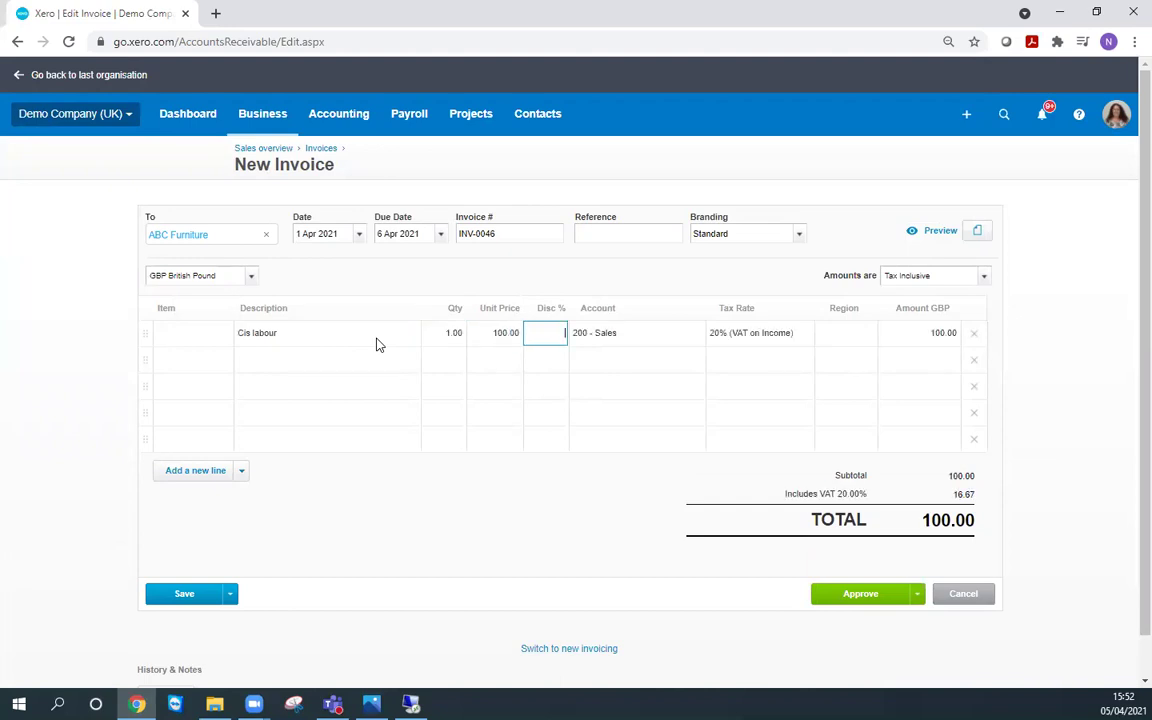
key("Tab")
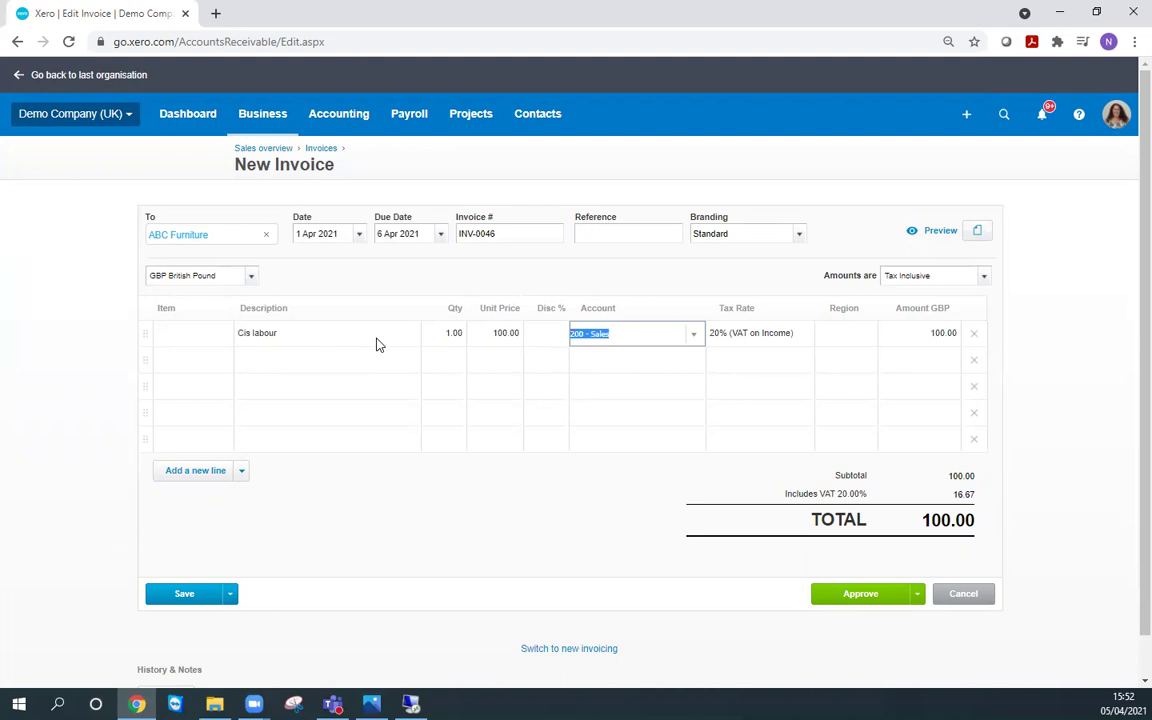
Step: Post the Cis labour line to 210 - CIS Labour Income, leaving 80.00 due
type("cis")
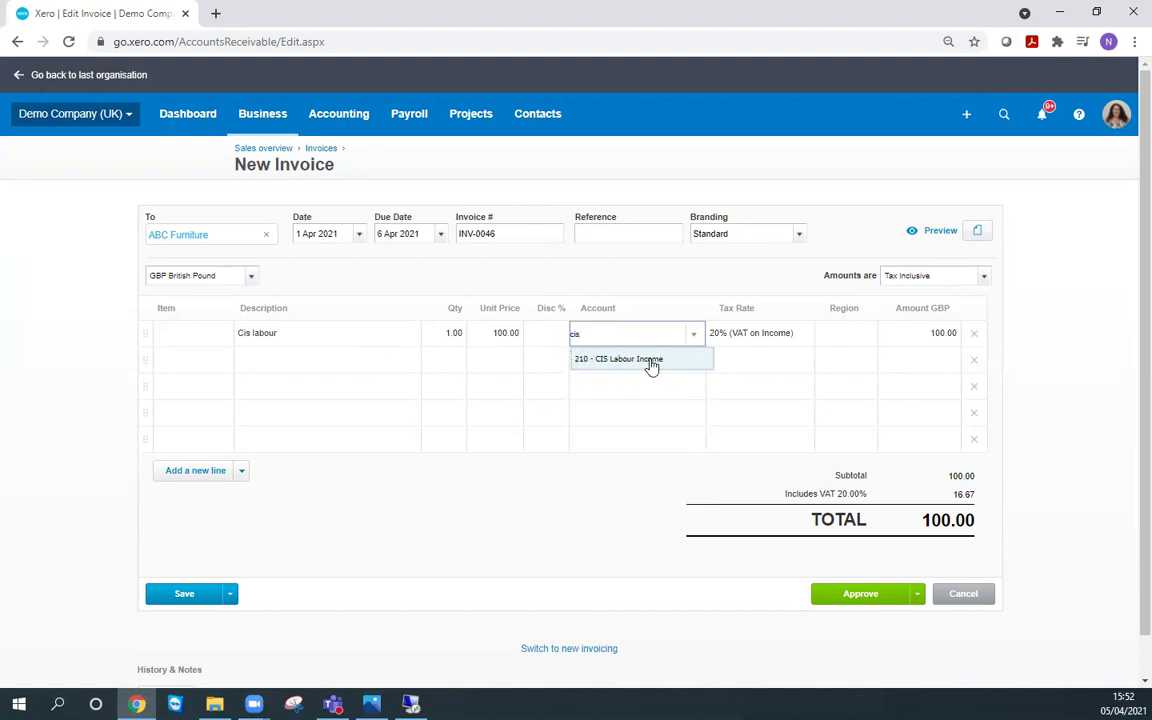
left_click(650, 362)
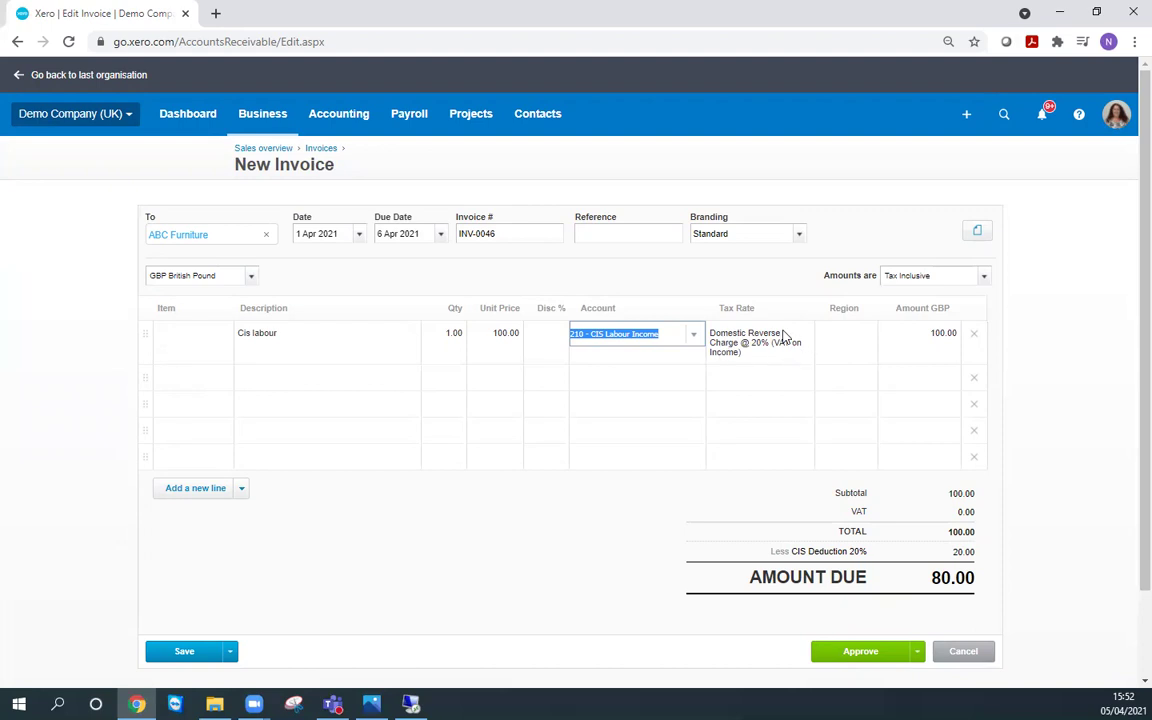
left_click(614, 522)
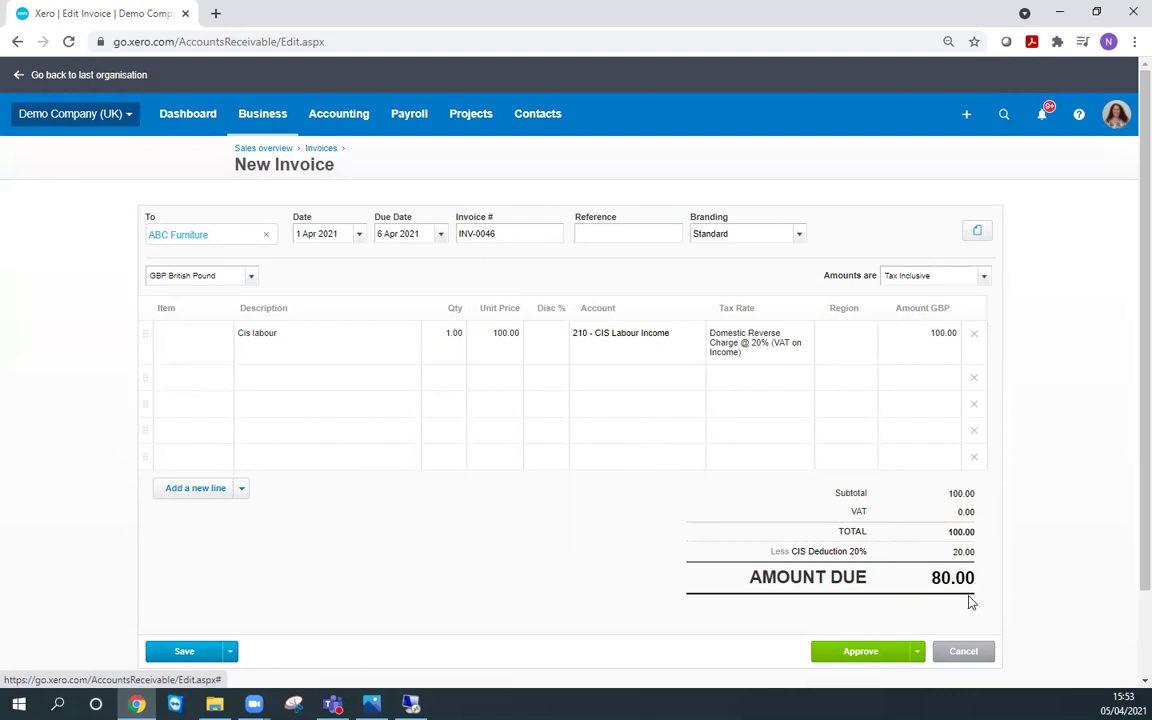
Step: Approve INV-0046, mark it as sent, and print it to PDF
left_click(860, 655)
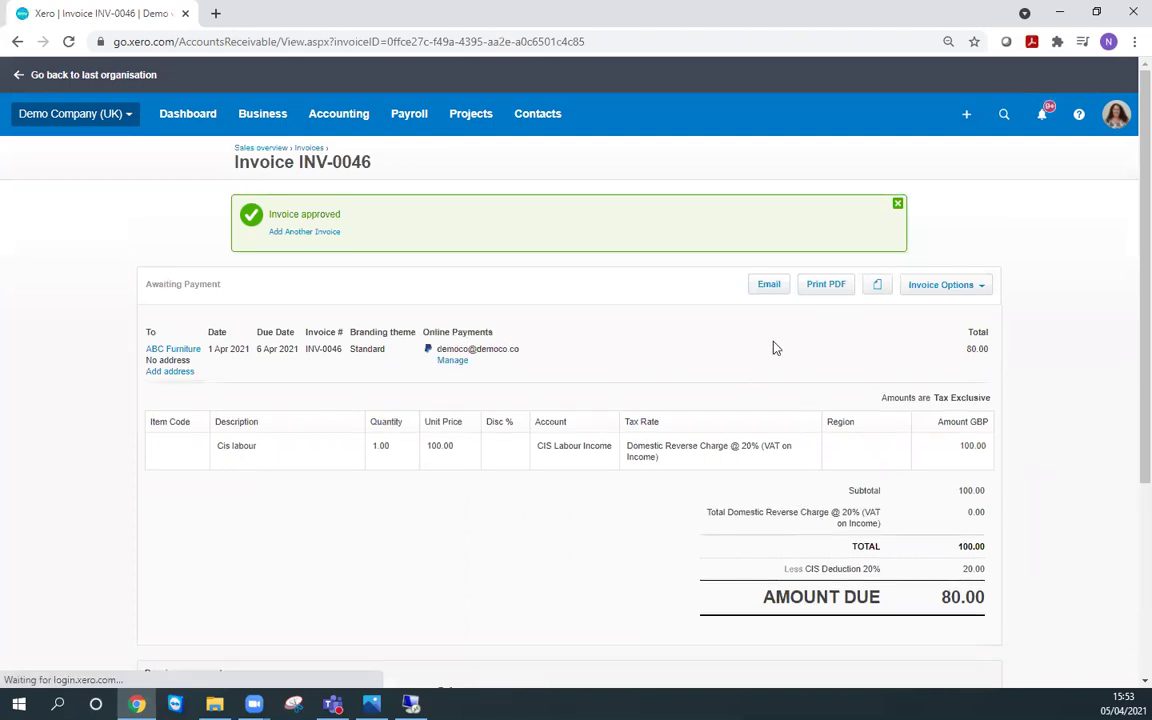
left_click(829, 289)
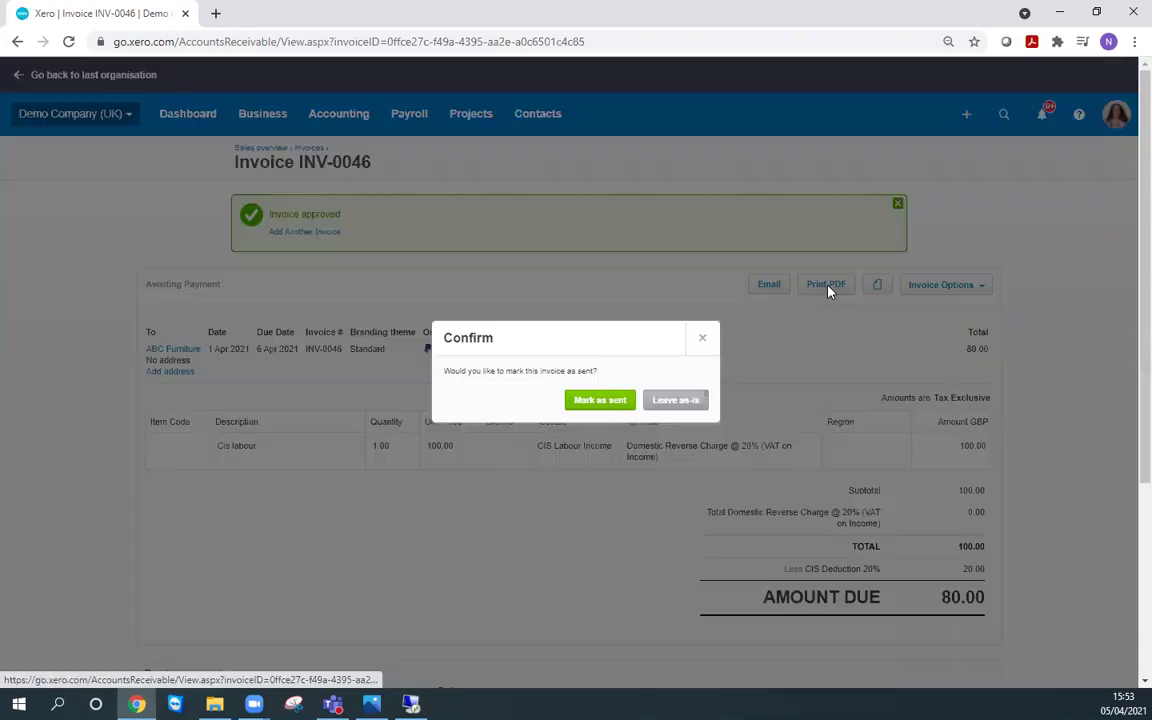
left_click(614, 404)
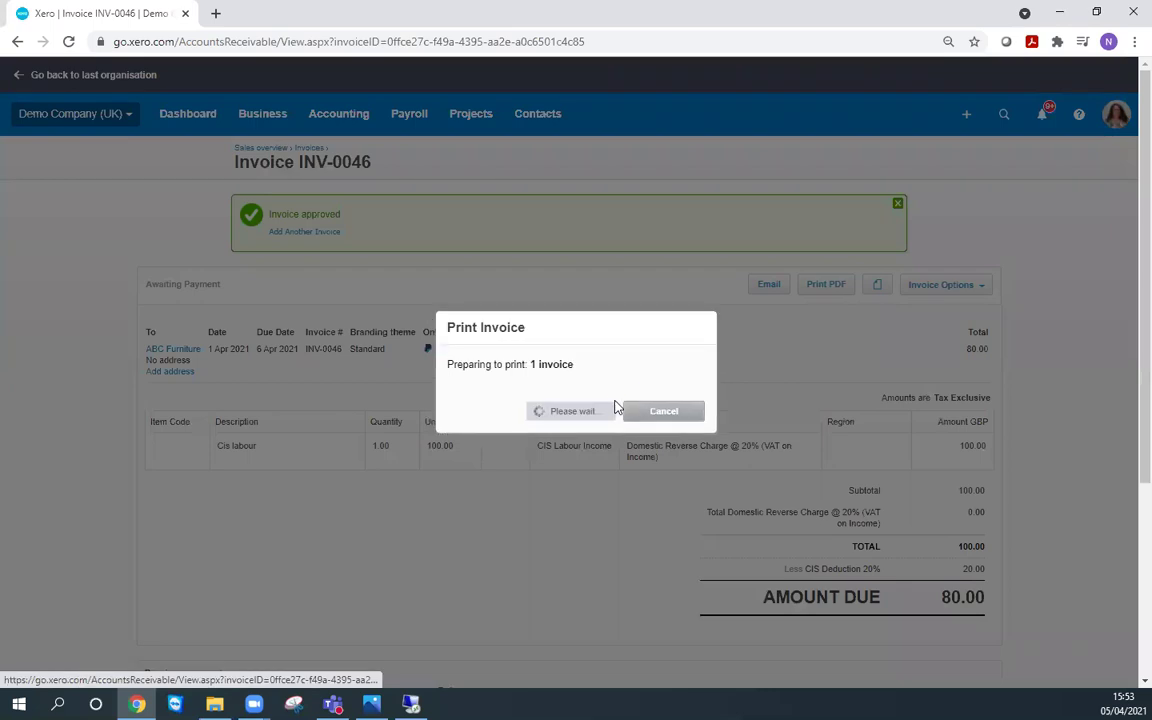
left_click(653, 415)
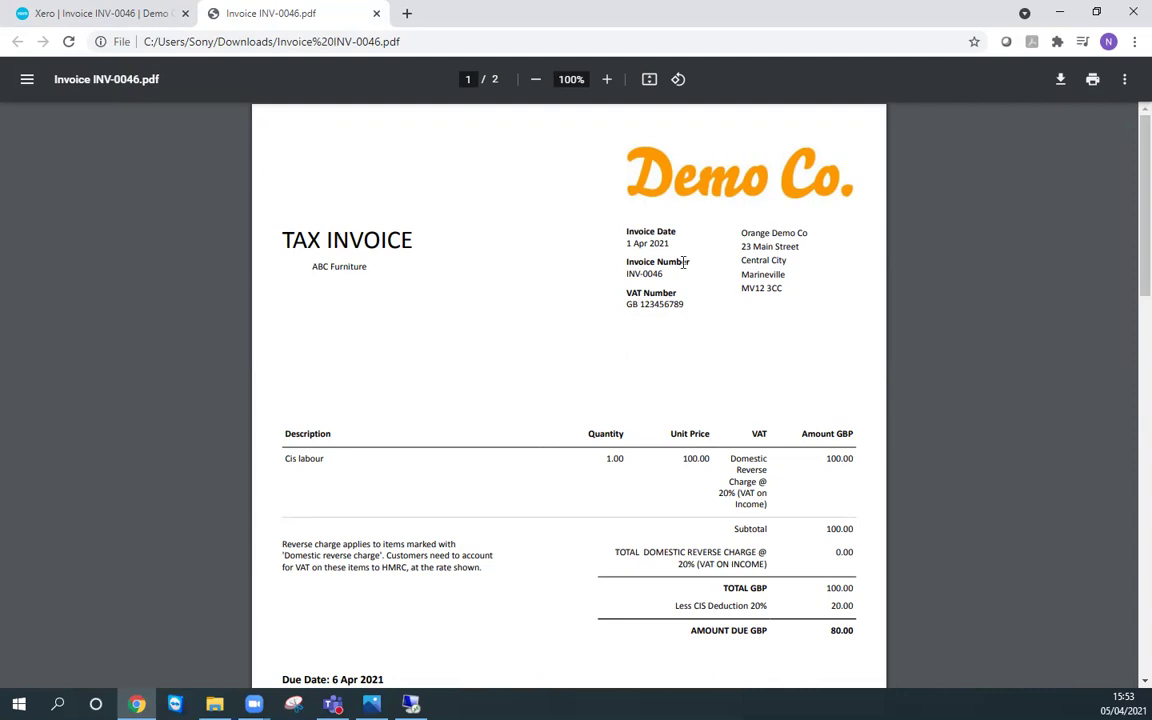
Step: Review the INV-0046 PDF, then go back to the invoice in Xero
scroll(684, 262, "down", 2)
scroll(686, 330, "down", 2)
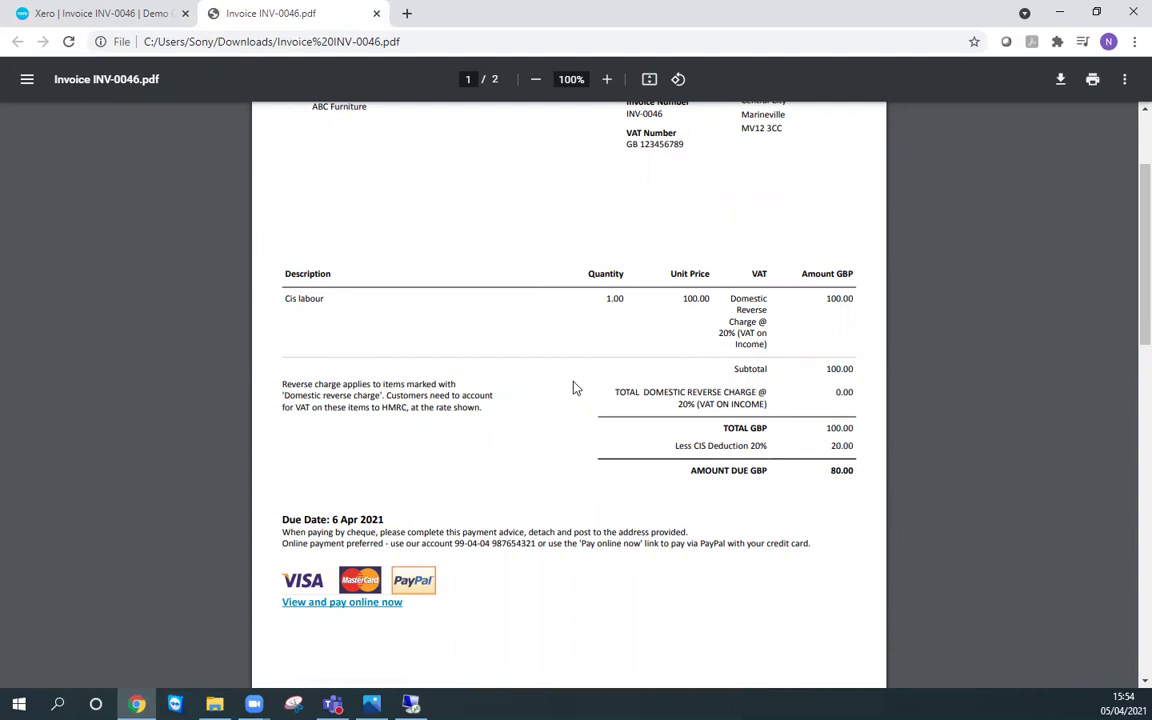
scroll(575, 388, "up", 2)
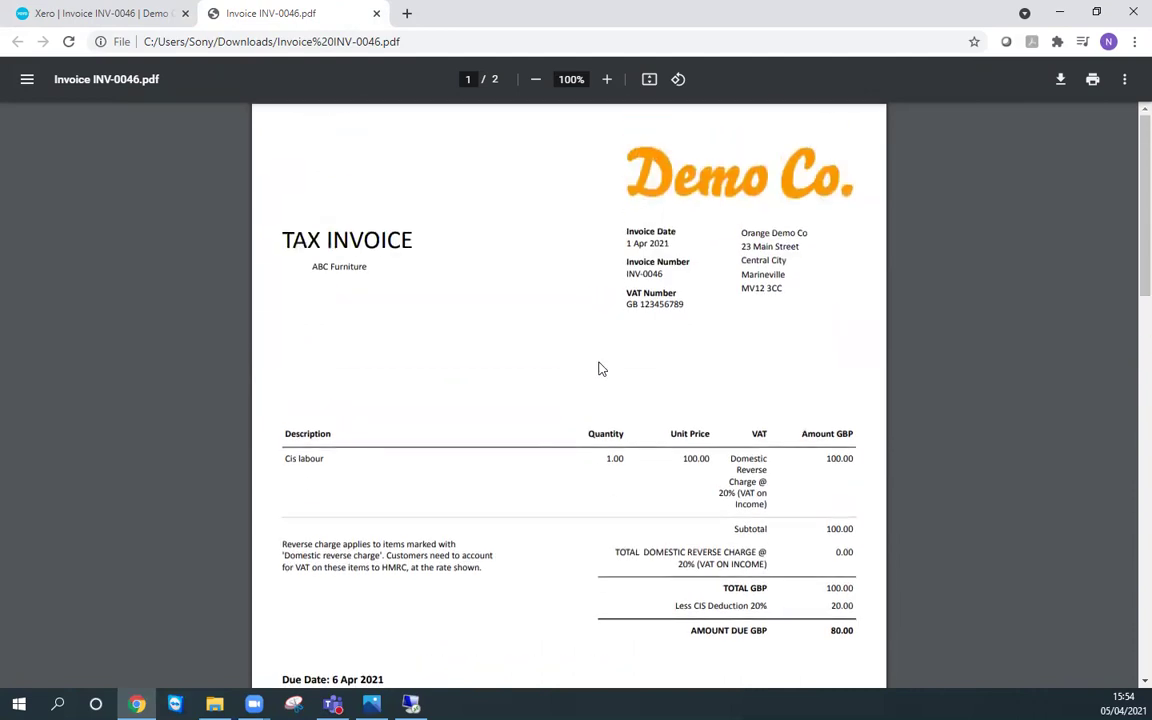
left_click(107, 15)
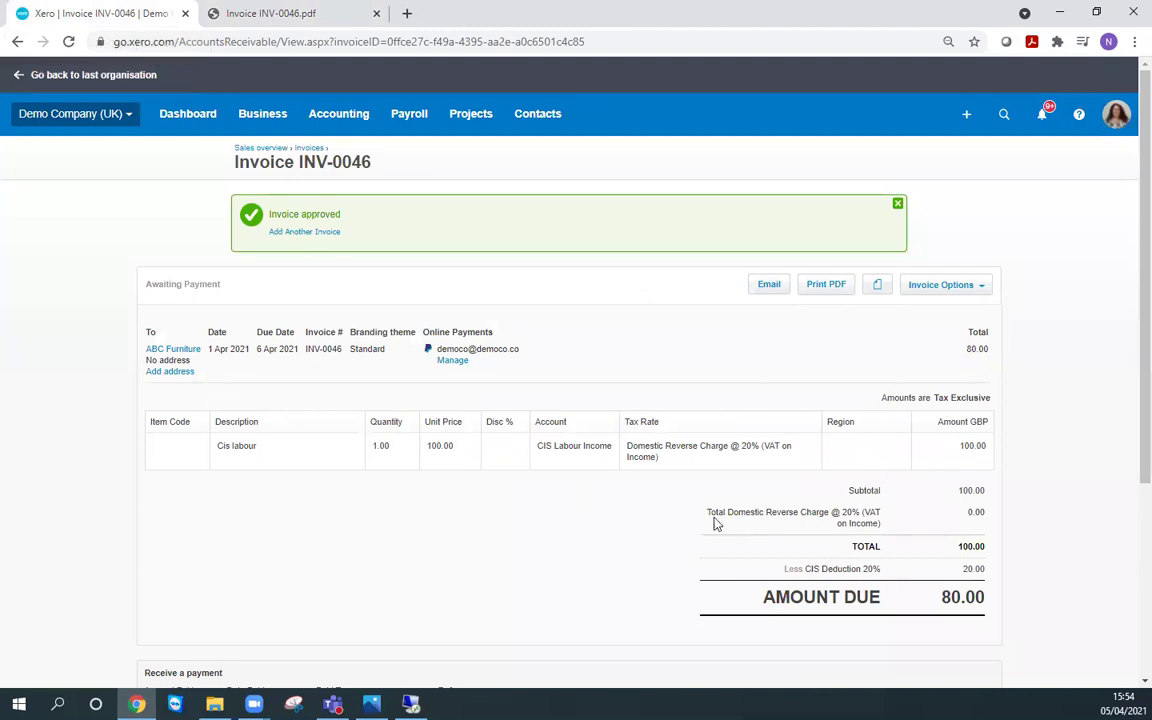
Step: Record the 80.00 payment dated 4 Apr 2021 into 090 - Business Bank Account
scroll(715, 522, "down", 3)
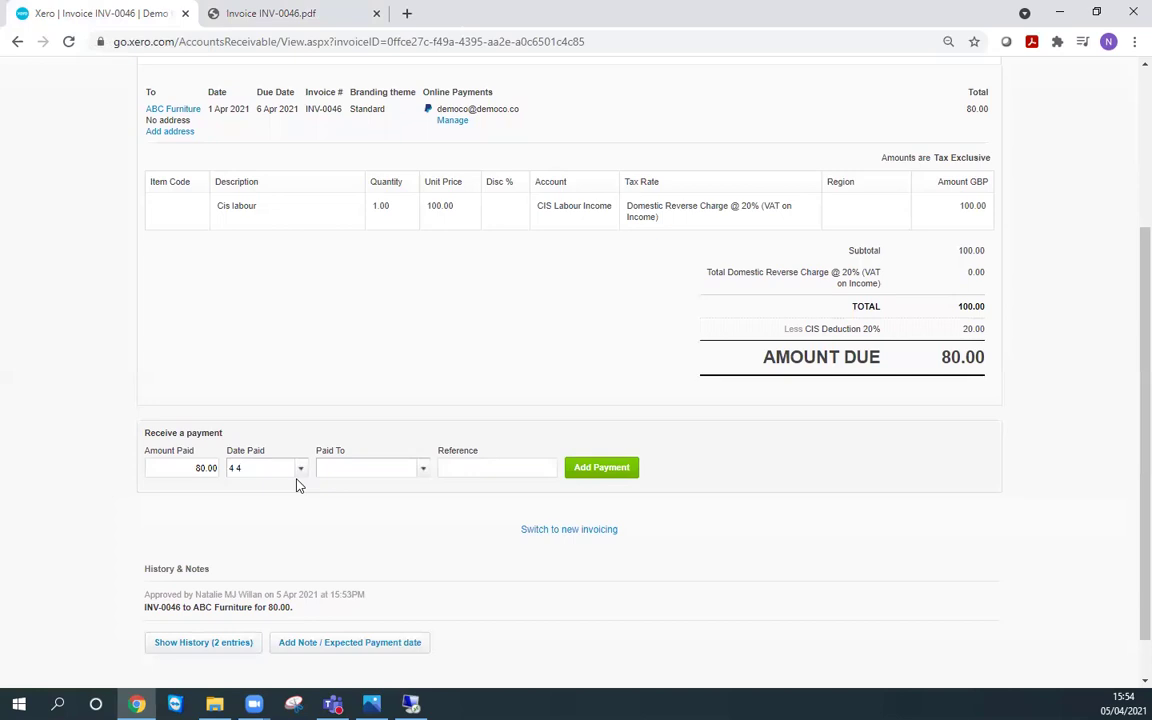
key("Tab")
type("090")
key("Tab")
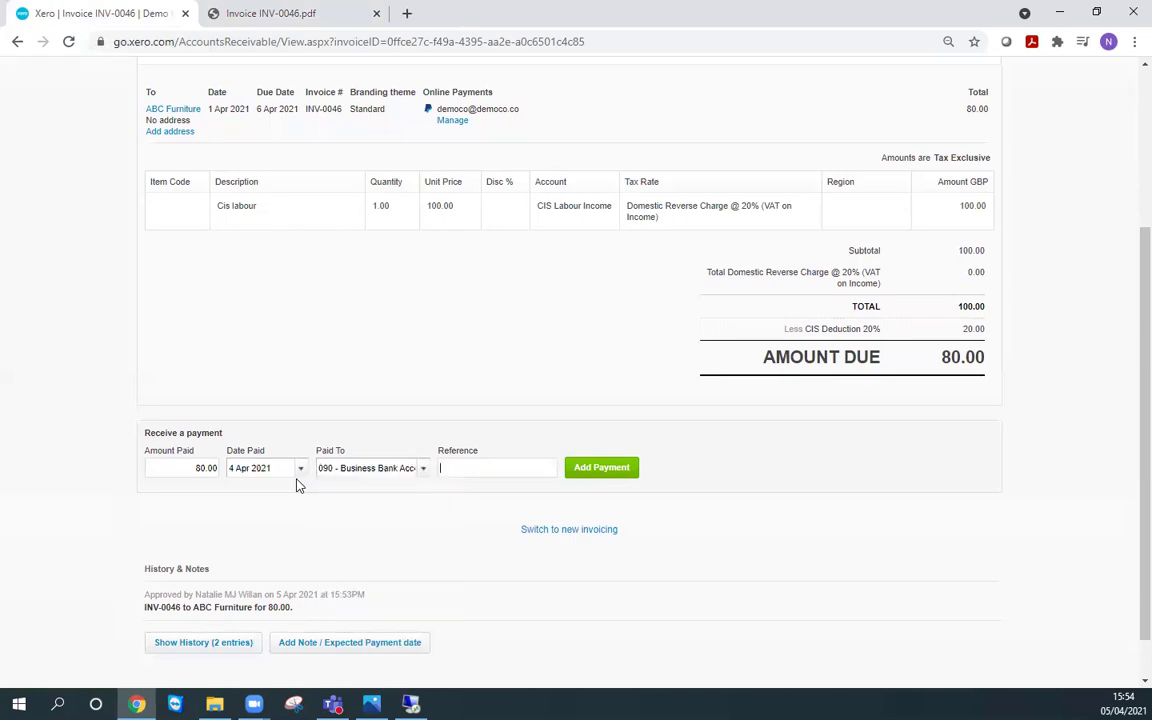
left_click(620, 468)
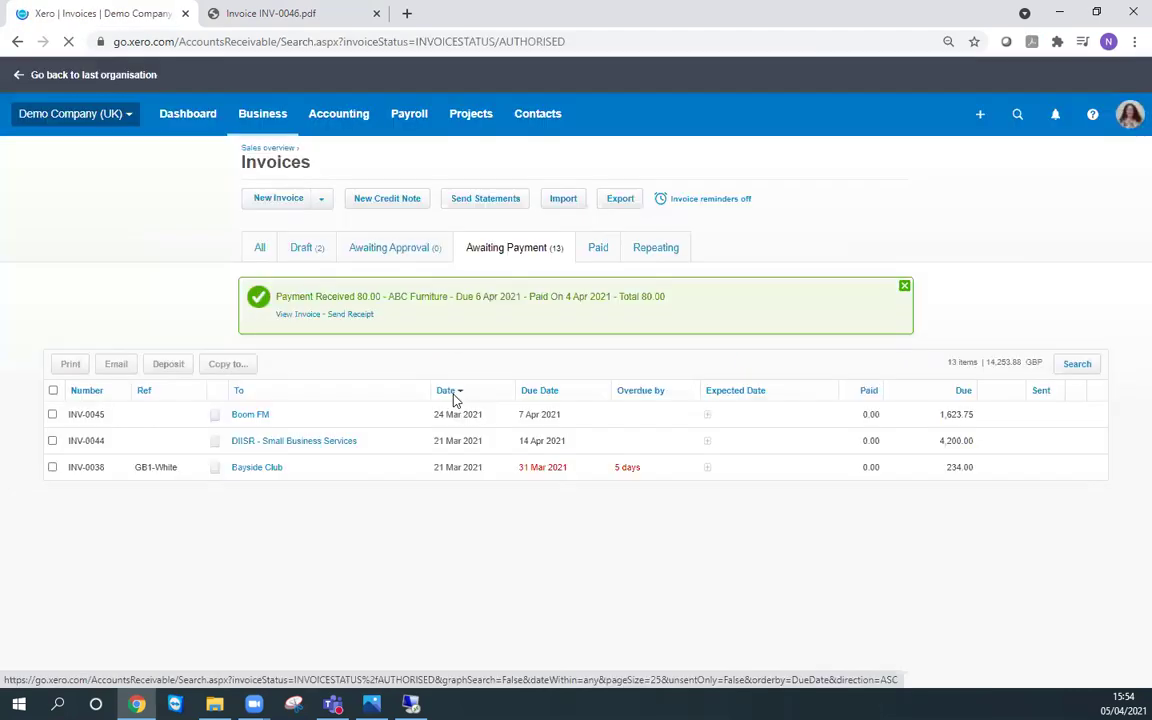
Step: Run the CIS Subcontractor (CIS Suffered) report from Accounting > Reports
left_click(341, 118)
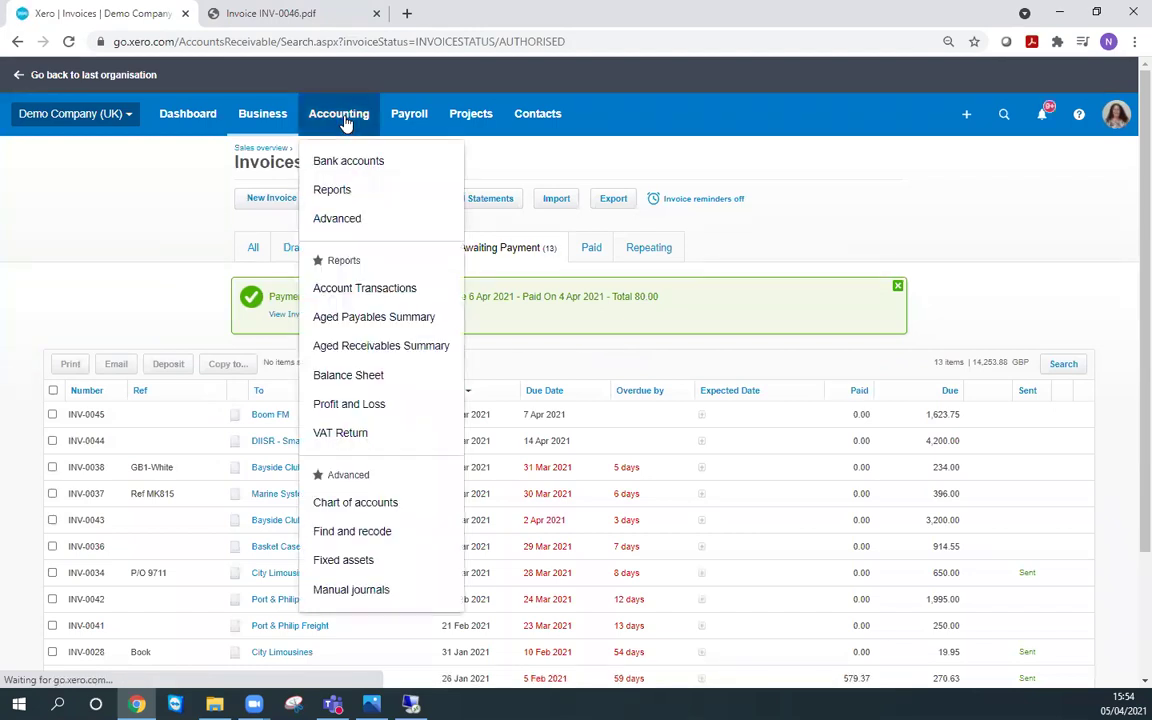
left_click(334, 192)
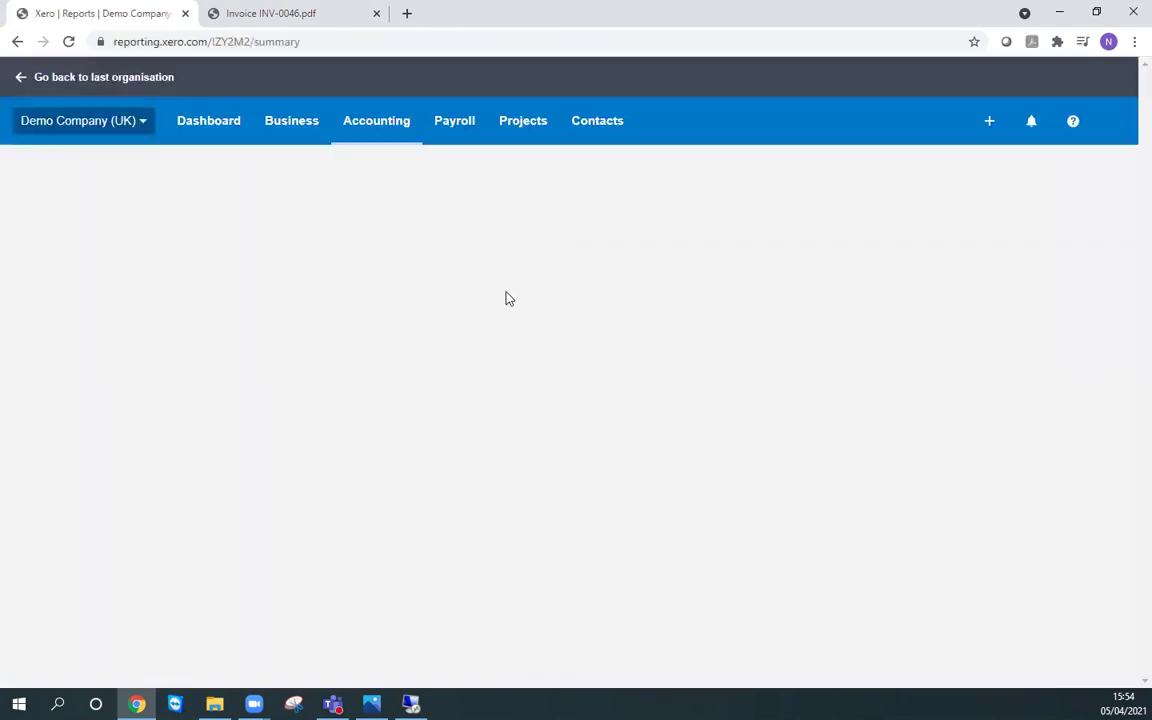
scroll(500, 293, "down", 3)
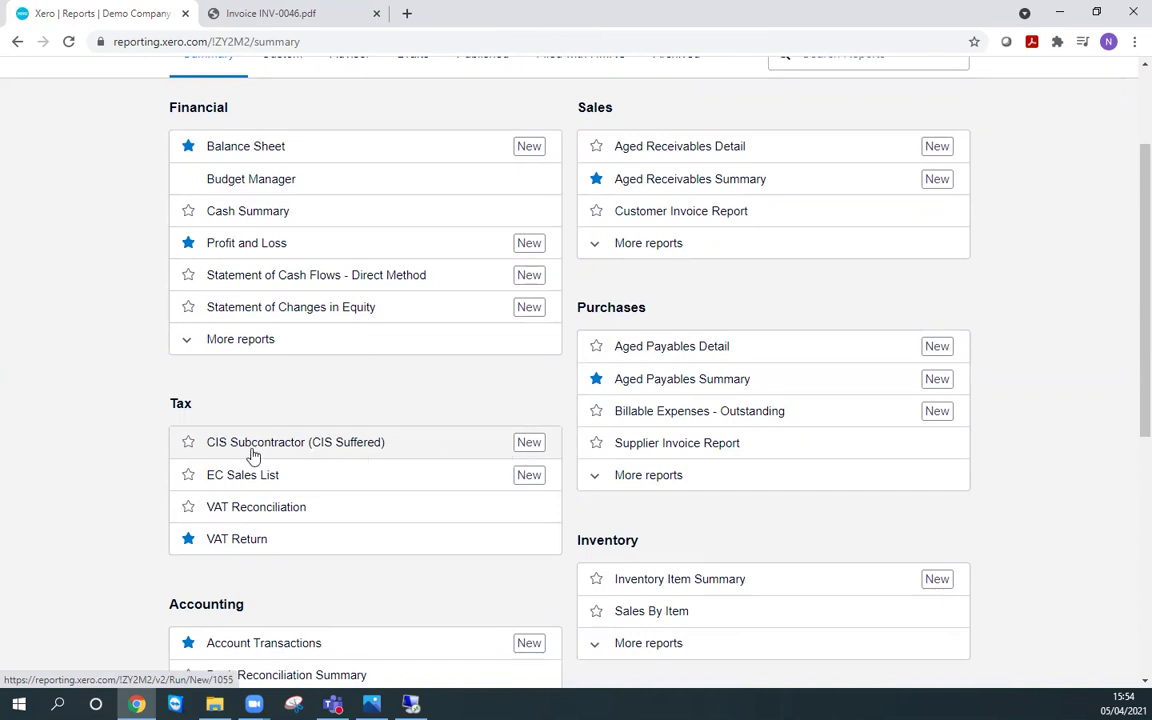
left_click(236, 448)
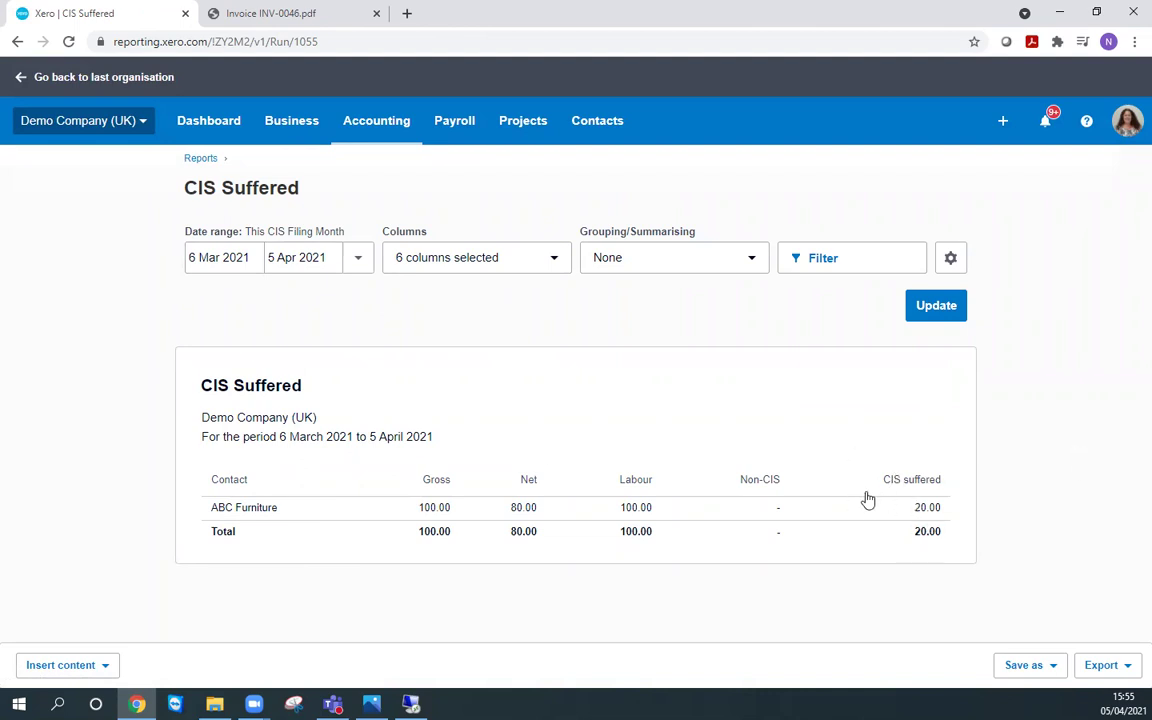
left_click(358, 262)
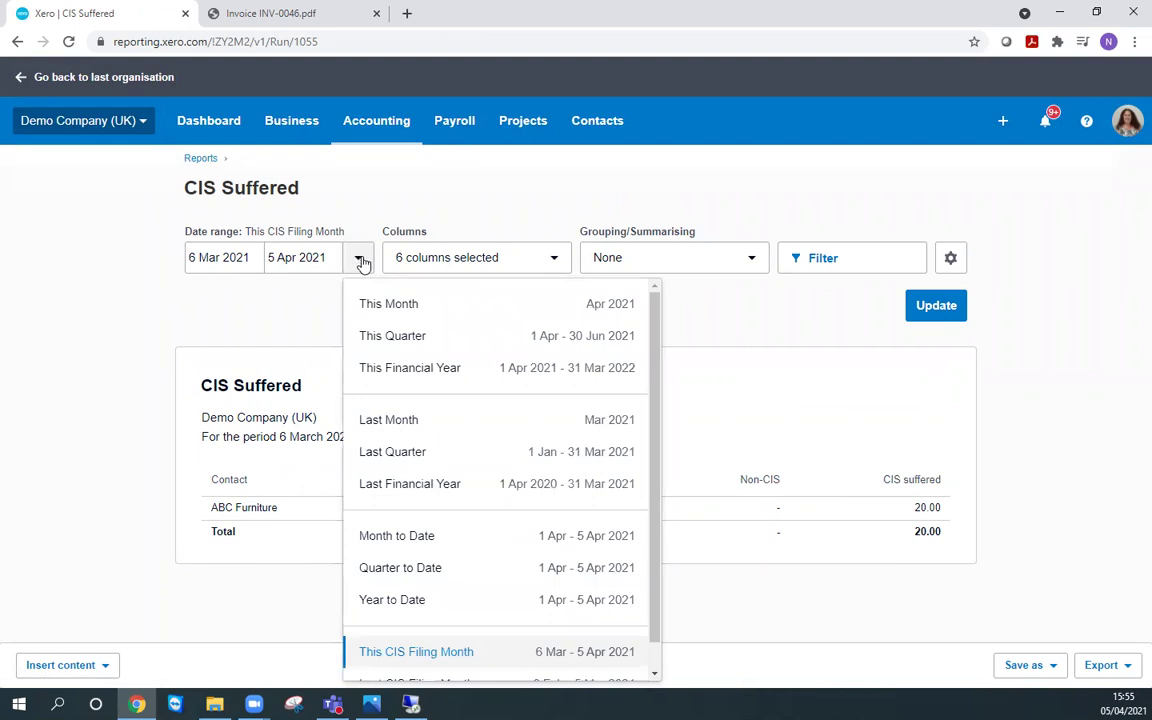
scroll(405, 484, "down", 1)
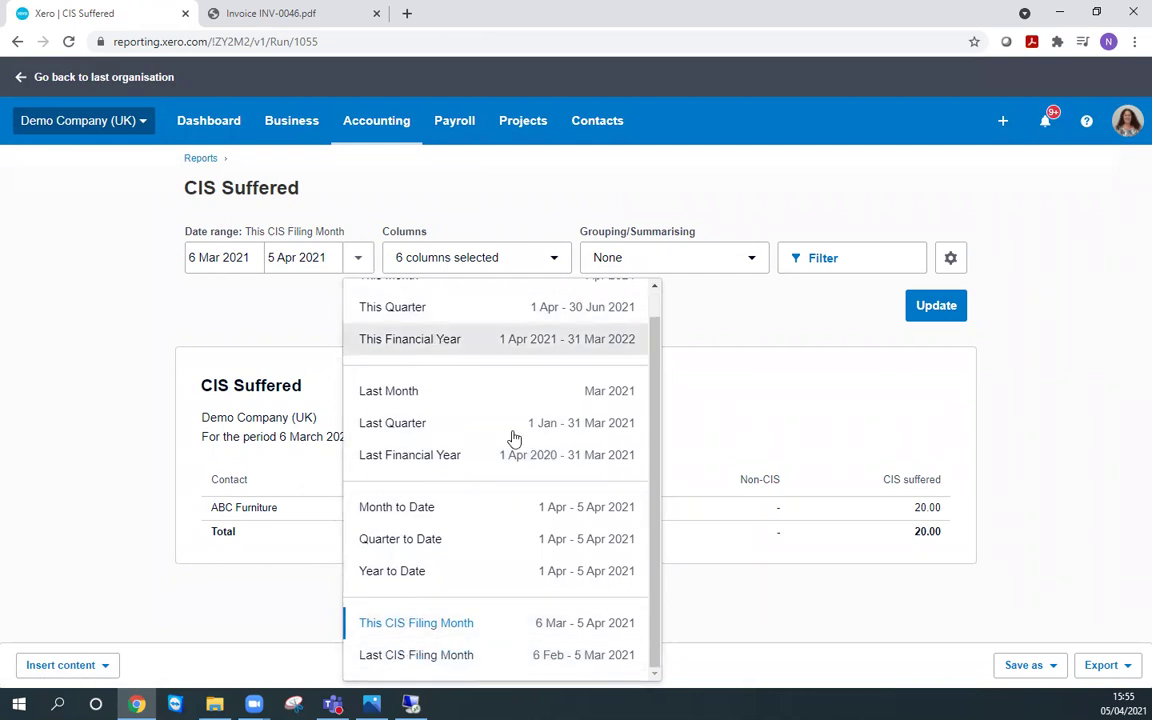
left_click(787, 329)
left_click(465, 252)
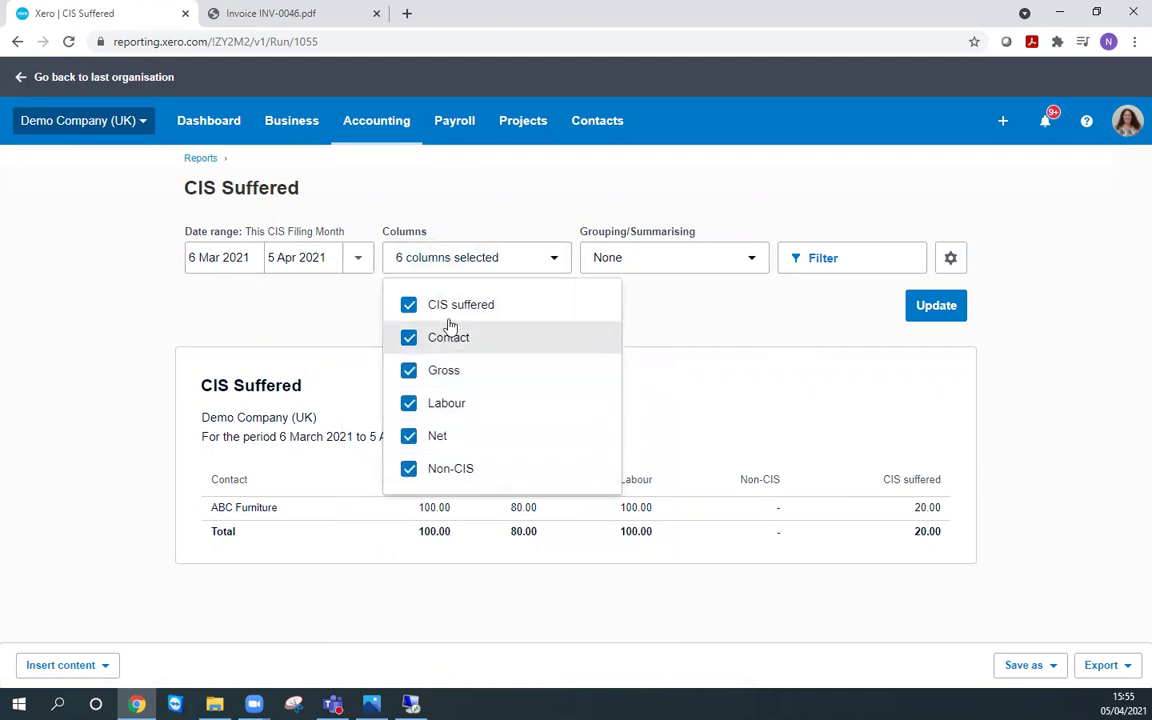
left_click(638, 332)
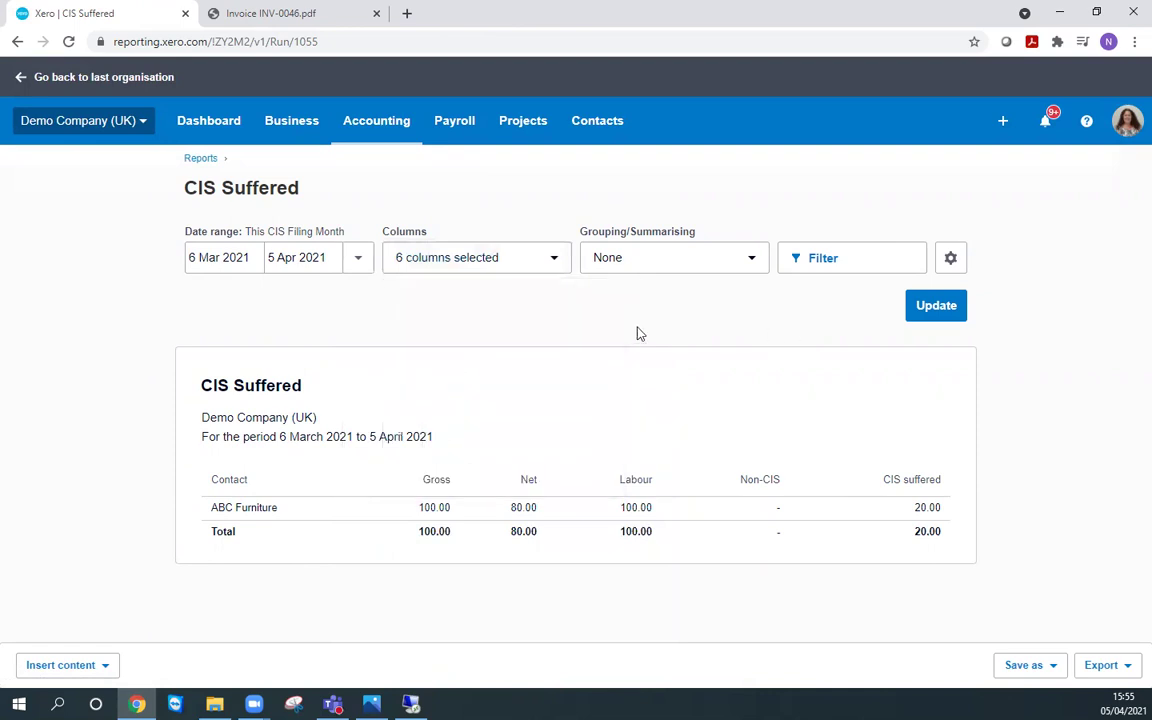
left_click(691, 258)
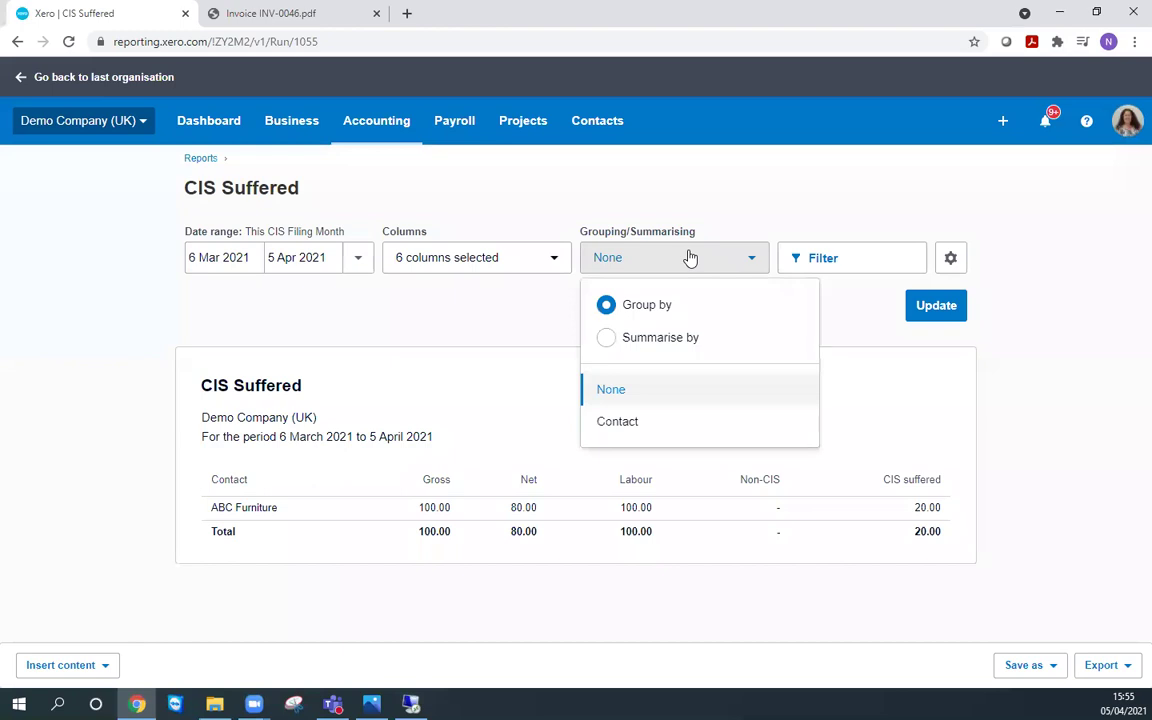
left_click(491, 303)
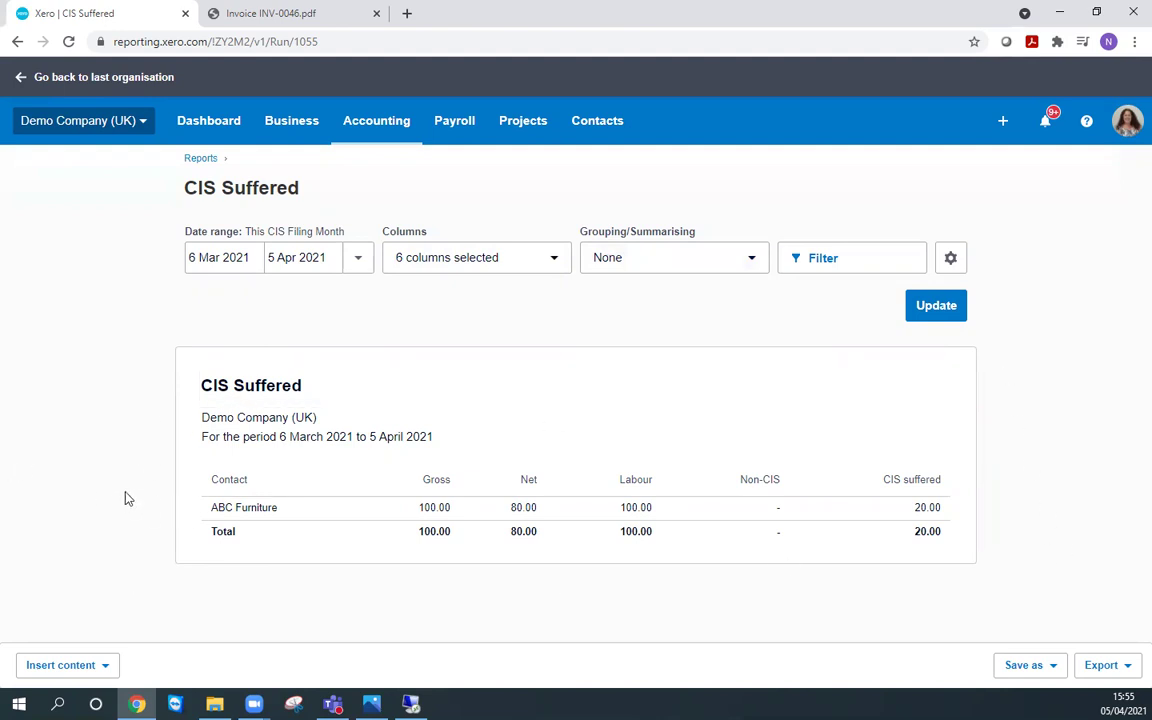
left_click(1036, 668)
left_click(1124, 667)
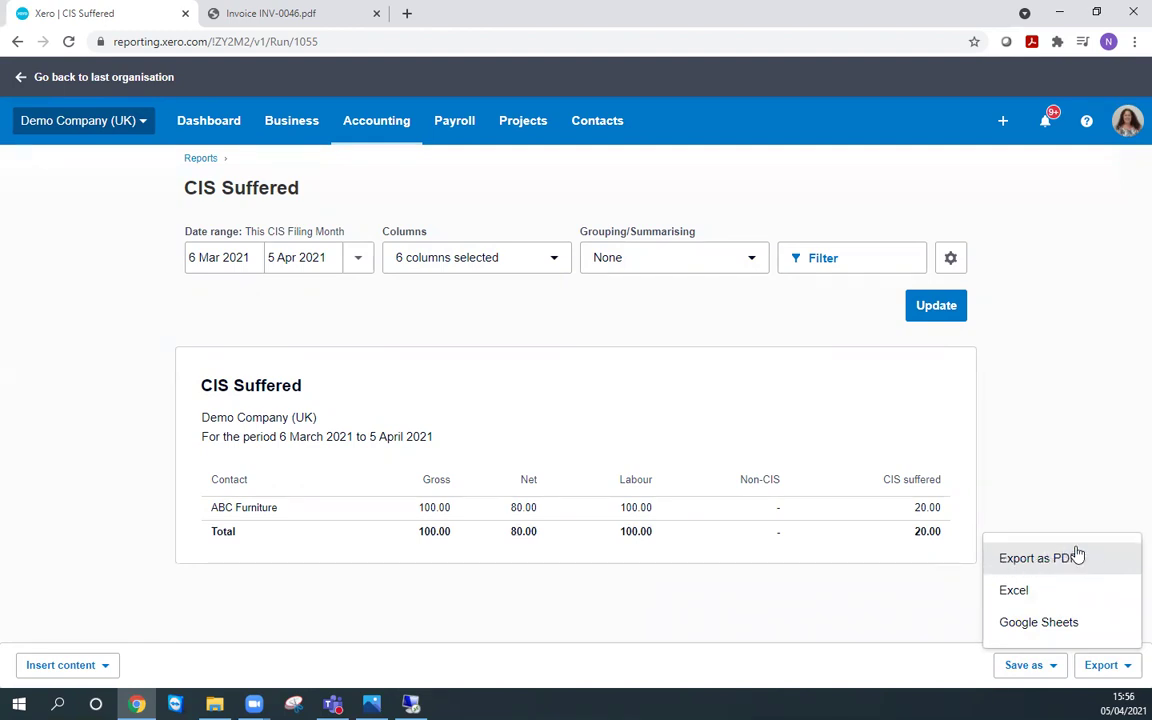
left_click(1078, 558)
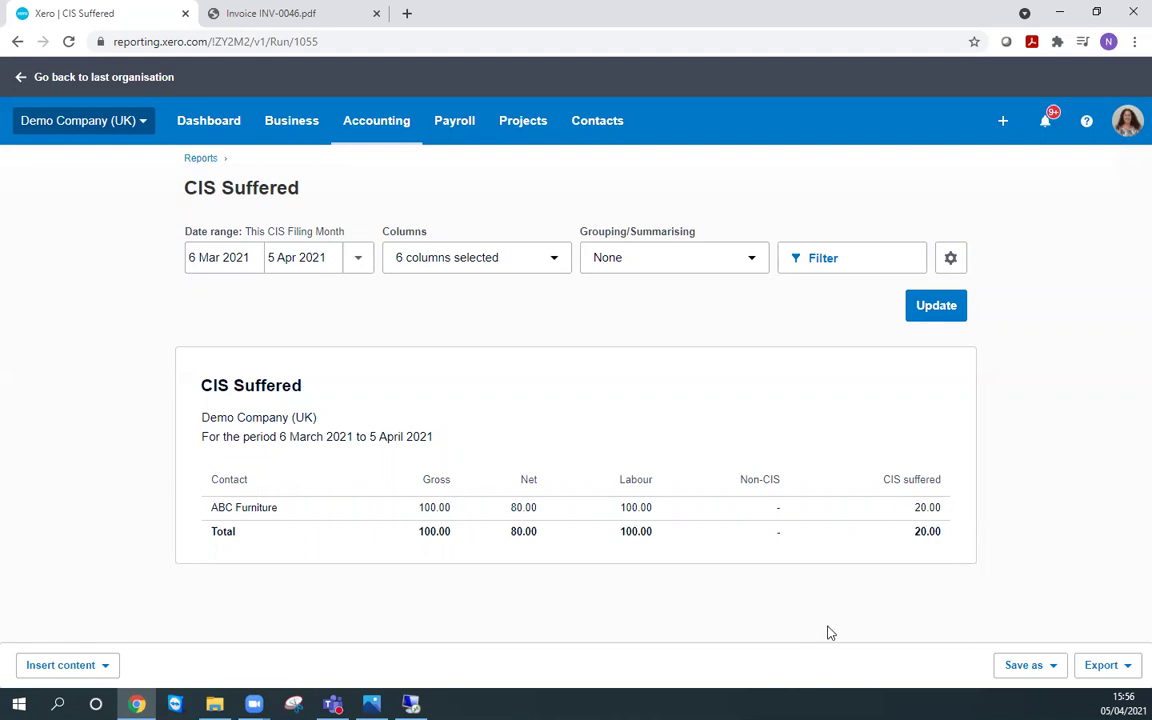